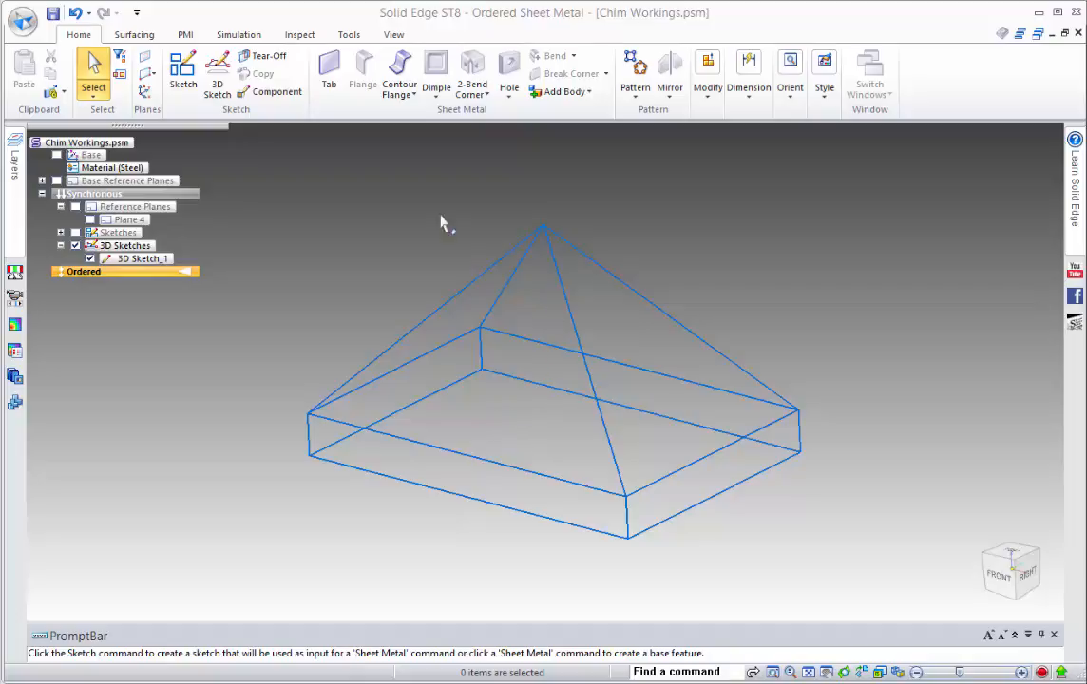
Create a bounded surface on the pyramid's rear triangular face from its two sloping edges and base edge
{"action": "left_click", "coordinate": [135, 35]}
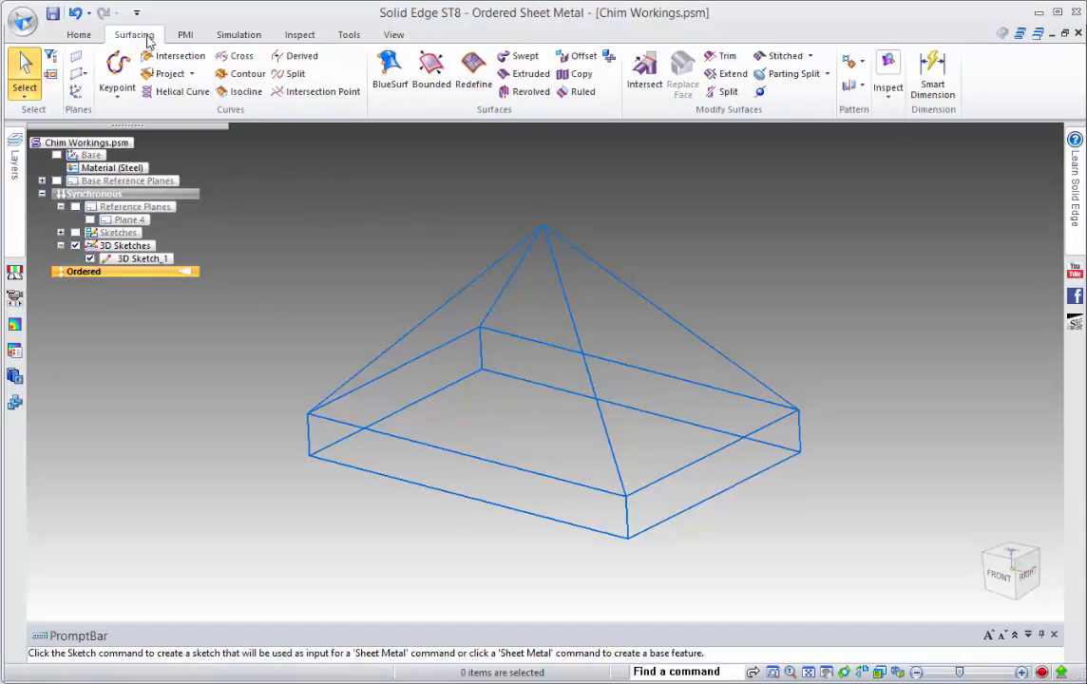
{"action": "left_click", "coordinate": [432, 66]}
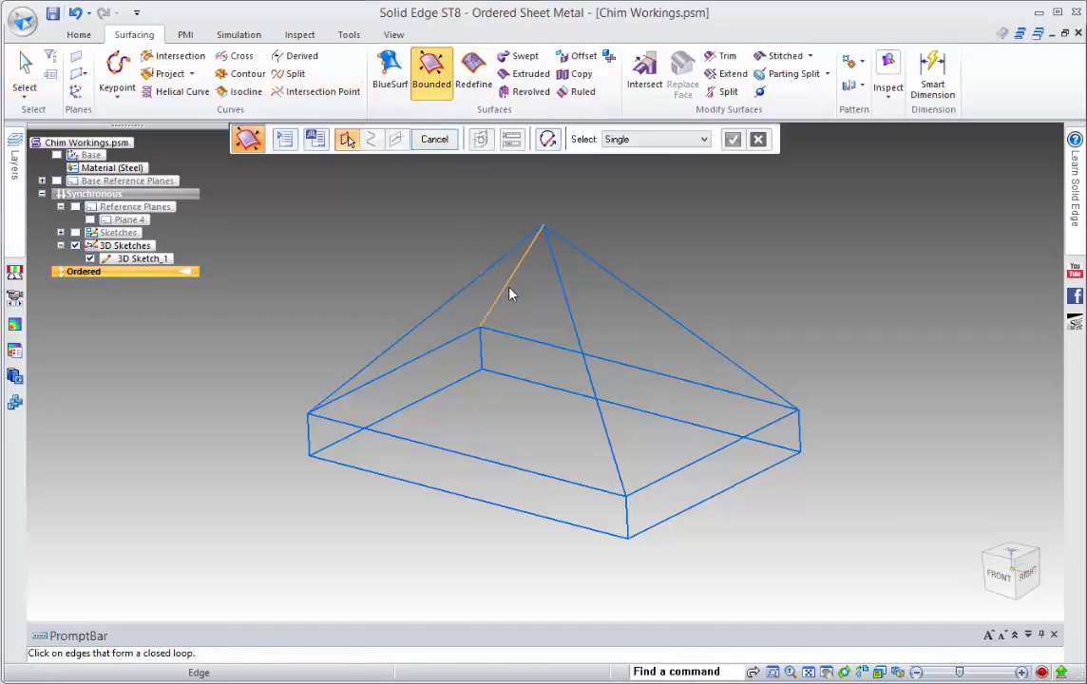
{"action": "left_click", "coordinate": [528, 249]}
{"action": "left_click", "coordinate": [599, 277]}
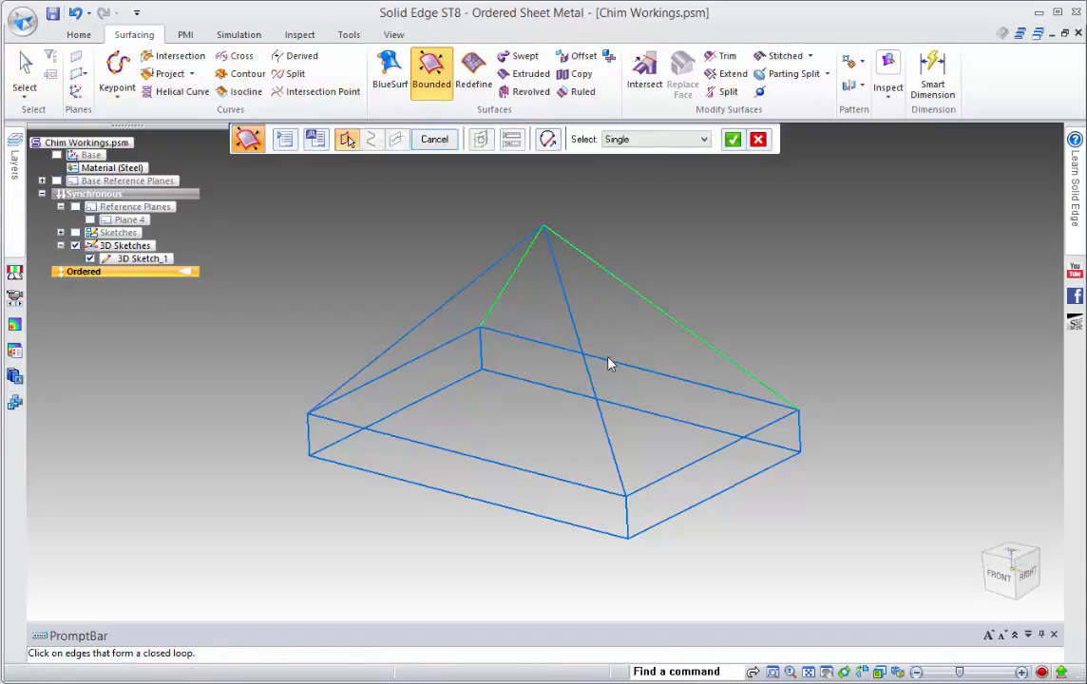
{"action": "left_click", "coordinate": [609, 362]}
{"action": "right_click", "coordinate": [701, 255]}
{"action": "right_click", "coordinate": [702, 254]}
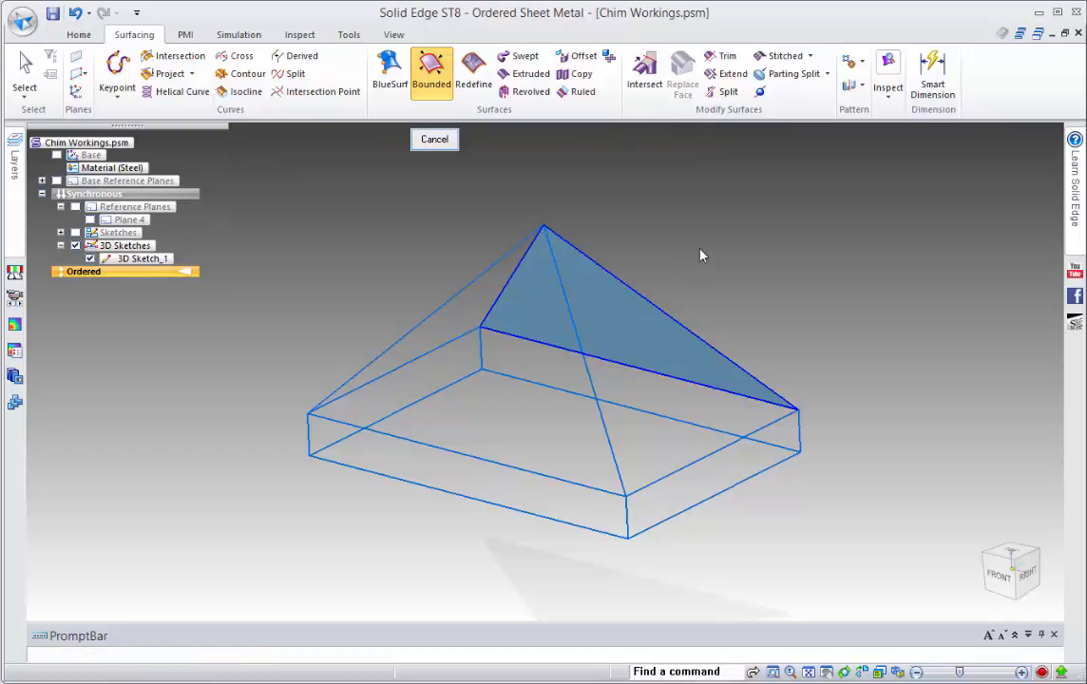
Create a bounded surface on the pyramid's left triangular face from its closed loop of sketch edges
{"action": "left_click", "coordinate": [486, 275]}
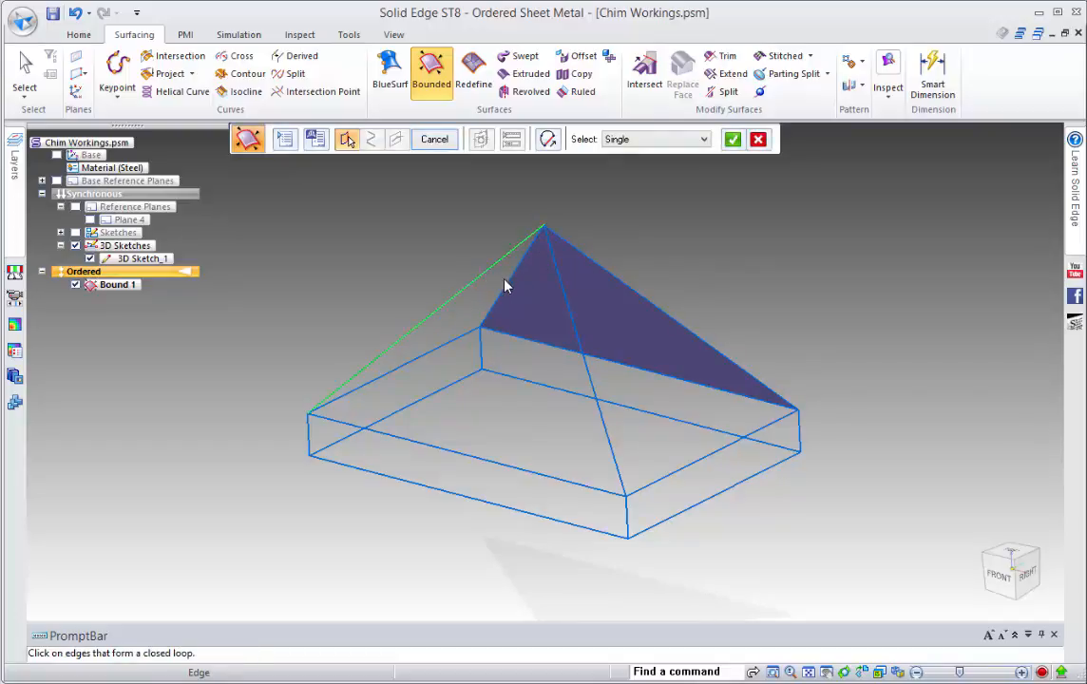
{"action": "left_click", "coordinate": [457, 343]}
{"action": "right_click", "coordinate": [458, 311]}
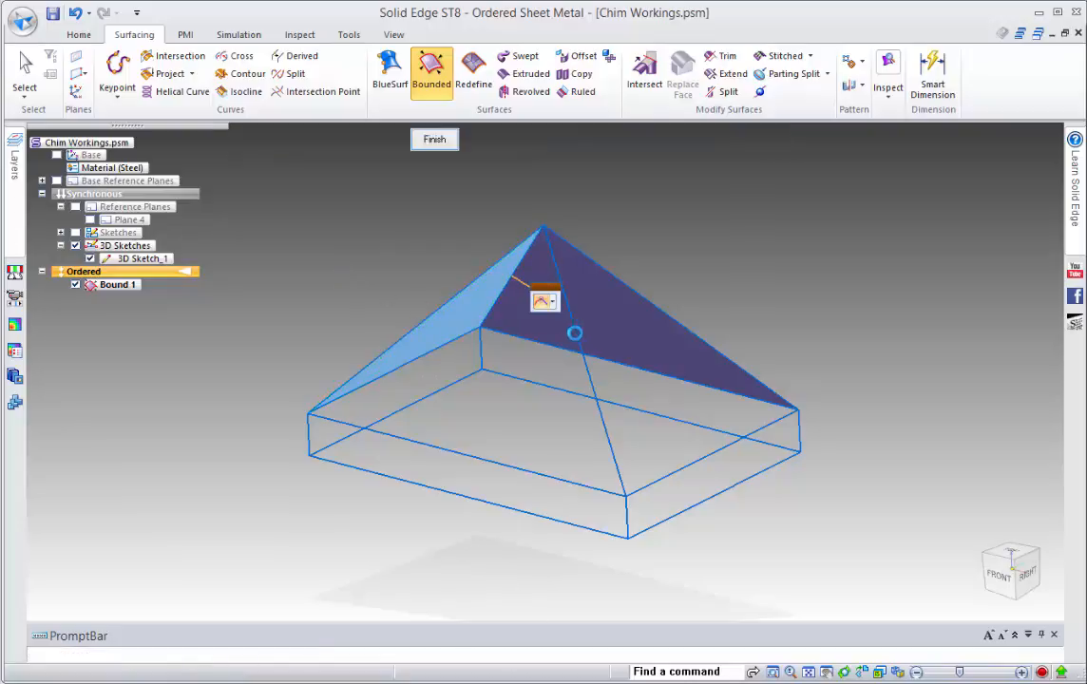
{"action": "right_click", "coordinate": [600, 392]}
Create a bounded surface on the pyramid's right triangular face from its two sloping edges and base edge
{"action": "left_click", "coordinate": [597, 397]}
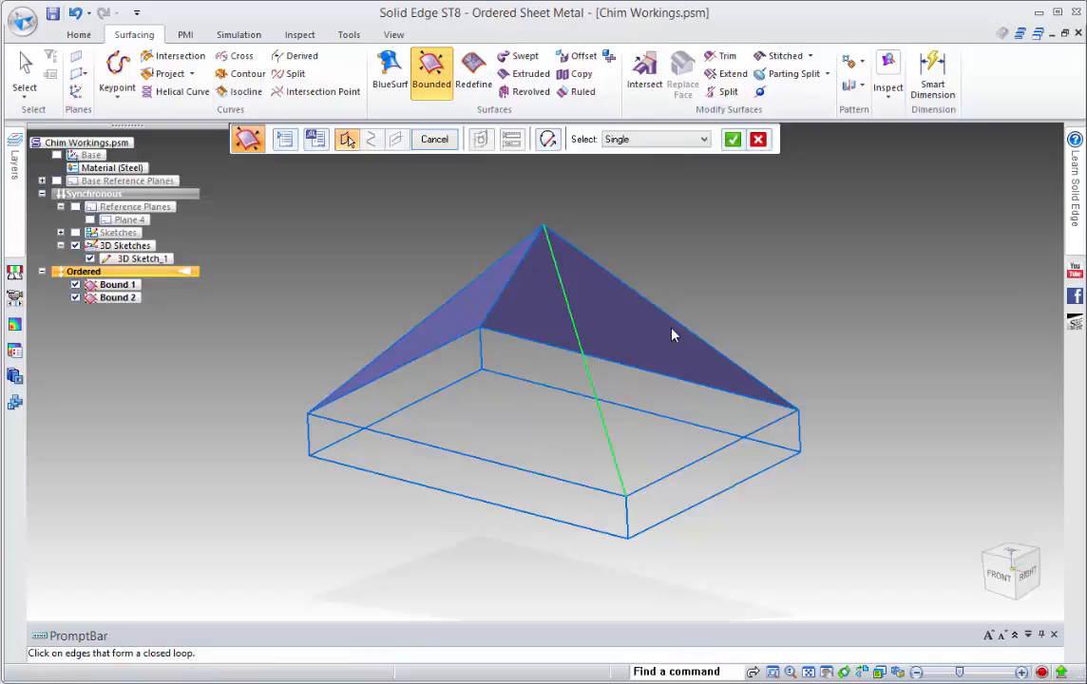
{"action": "left_click", "coordinate": [677, 328]}
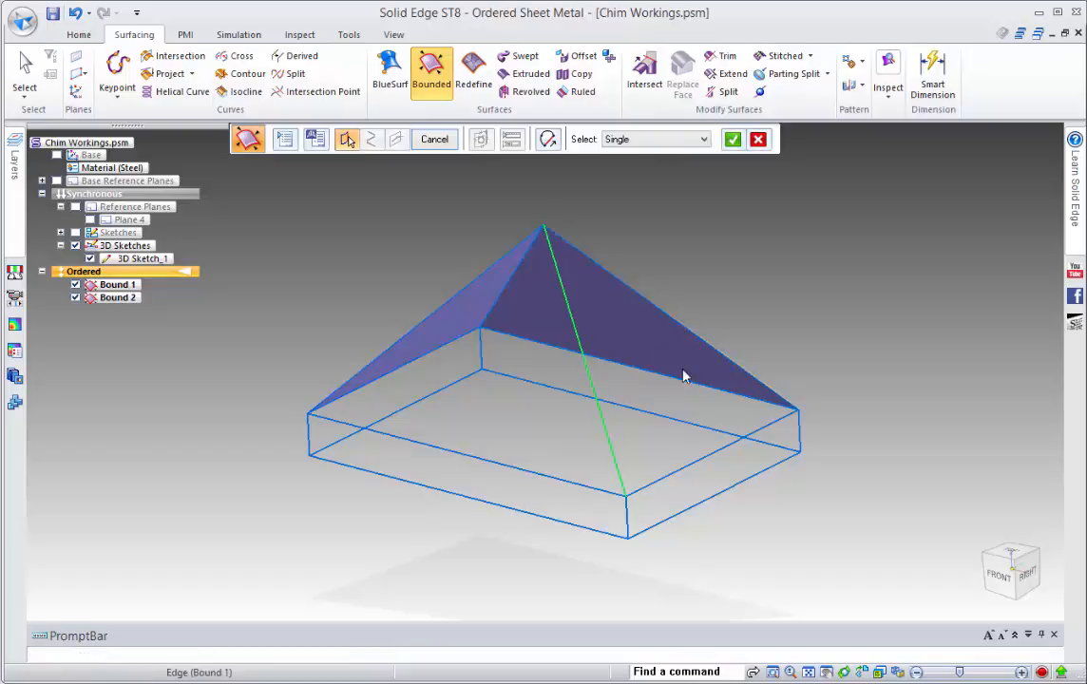
{"action": "left_click", "coordinate": [744, 440]}
{"action": "right_click", "coordinate": [634, 392]}
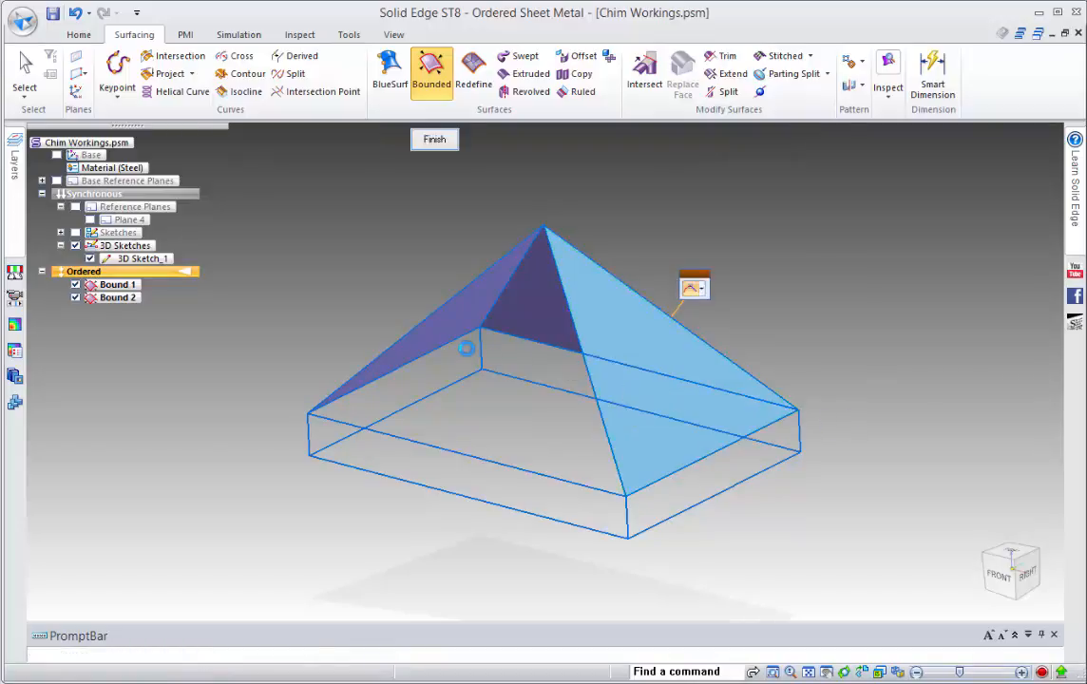
{"action": "left_click", "coordinate": [463, 345]}
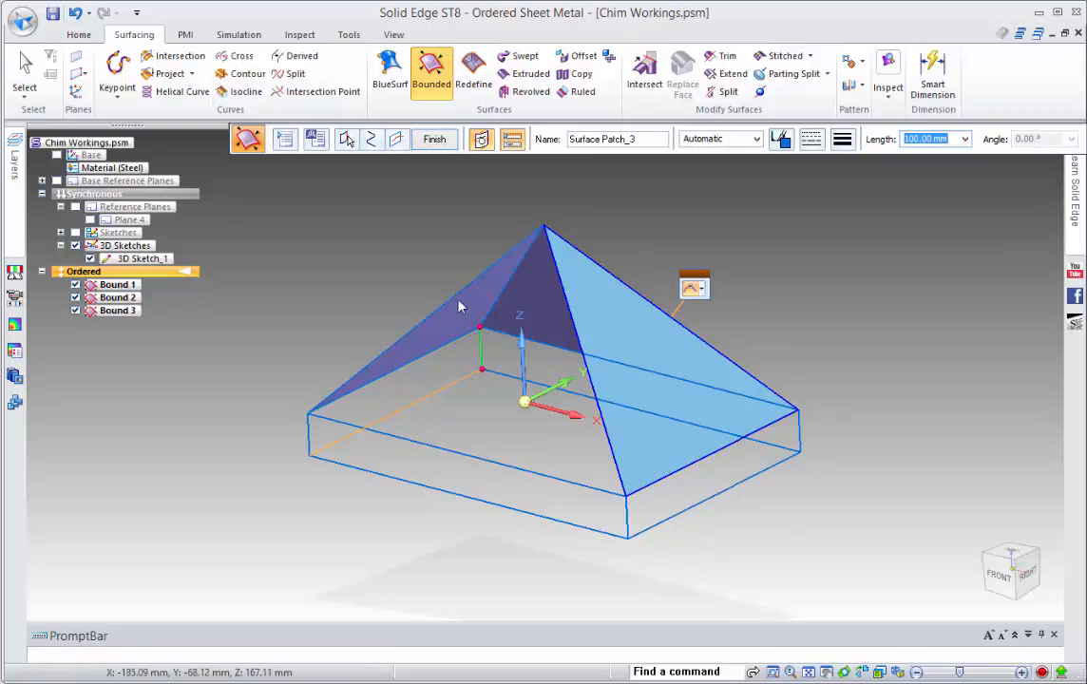
{"action": "right_click", "coordinate": [408, 217]}
Create a bounded surface on the left vertical side of the base from its four rectangular edges
{"action": "left_click", "coordinate": [444, 348]}
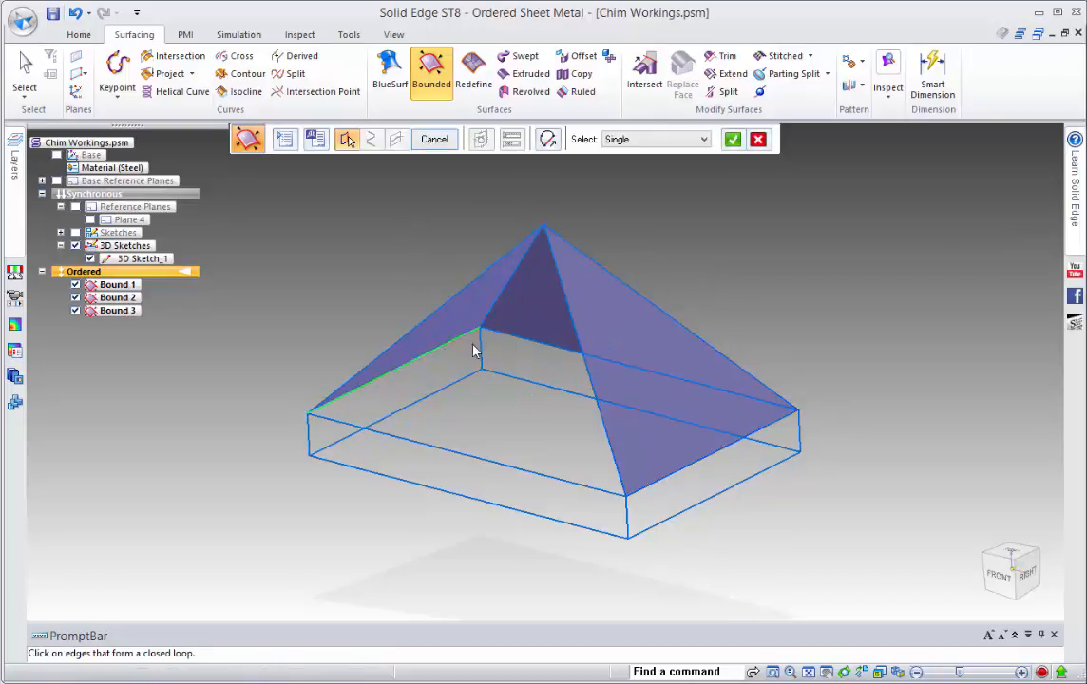
{"action": "left_click", "coordinate": [483, 346]}
{"action": "left_click", "coordinate": [323, 435]}
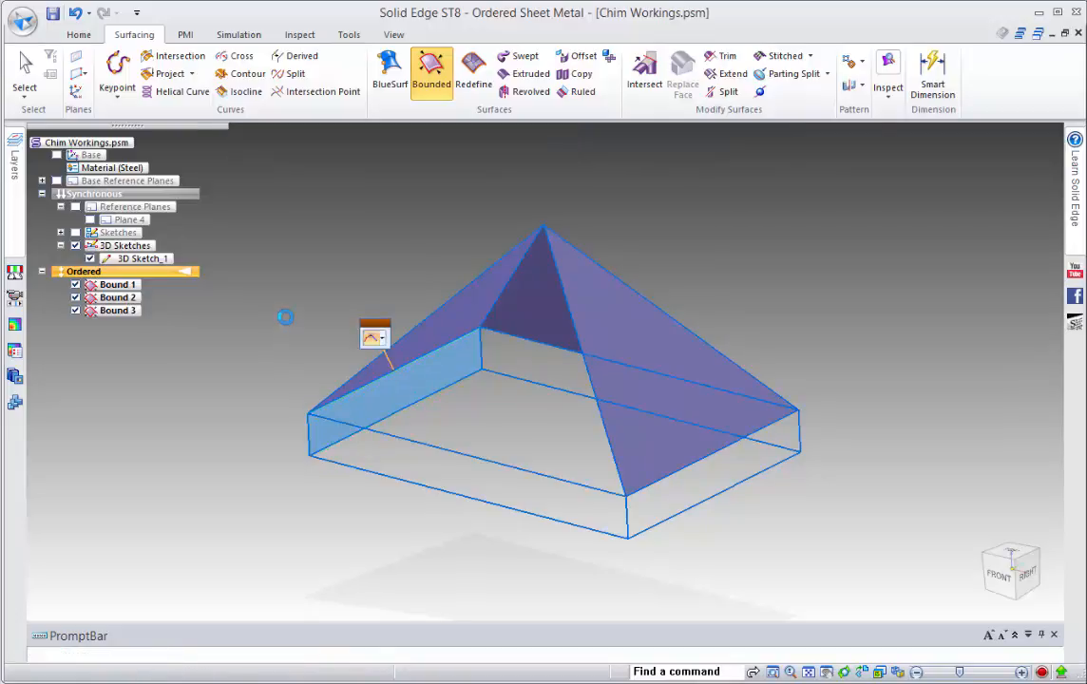
{"action": "right_click", "coordinate": [515, 349]}
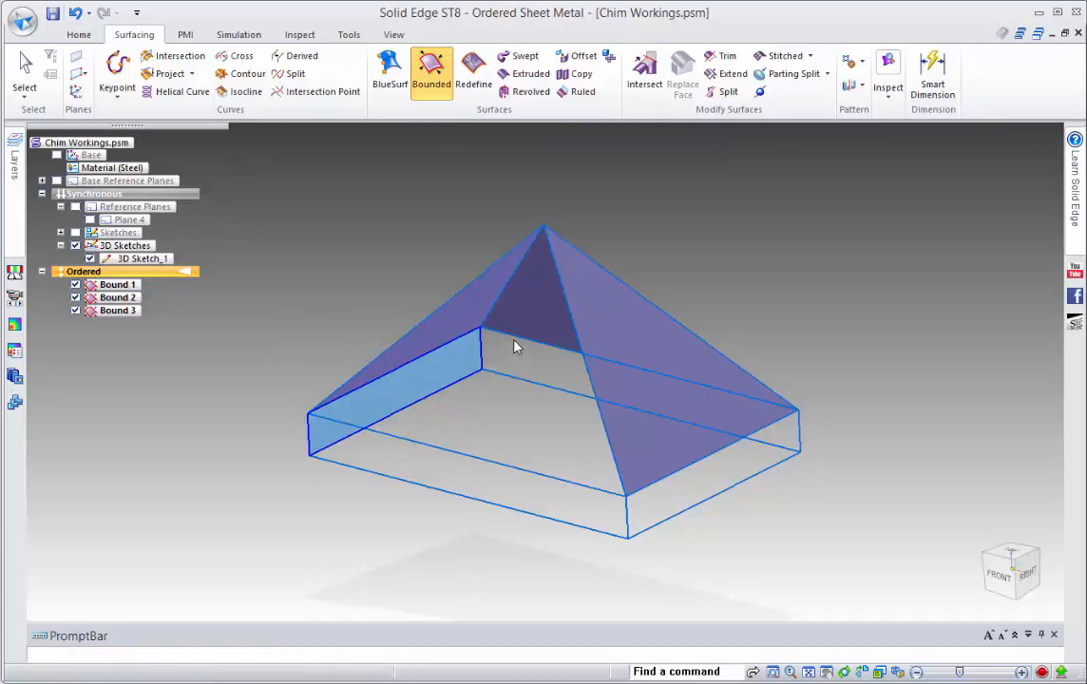
Create a bounded surface on the rear vertical side of the base from its four rectangular edges
{"action": "left_click", "coordinate": [514, 341]}
{"action": "left_click", "coordinate": [481, 358]}
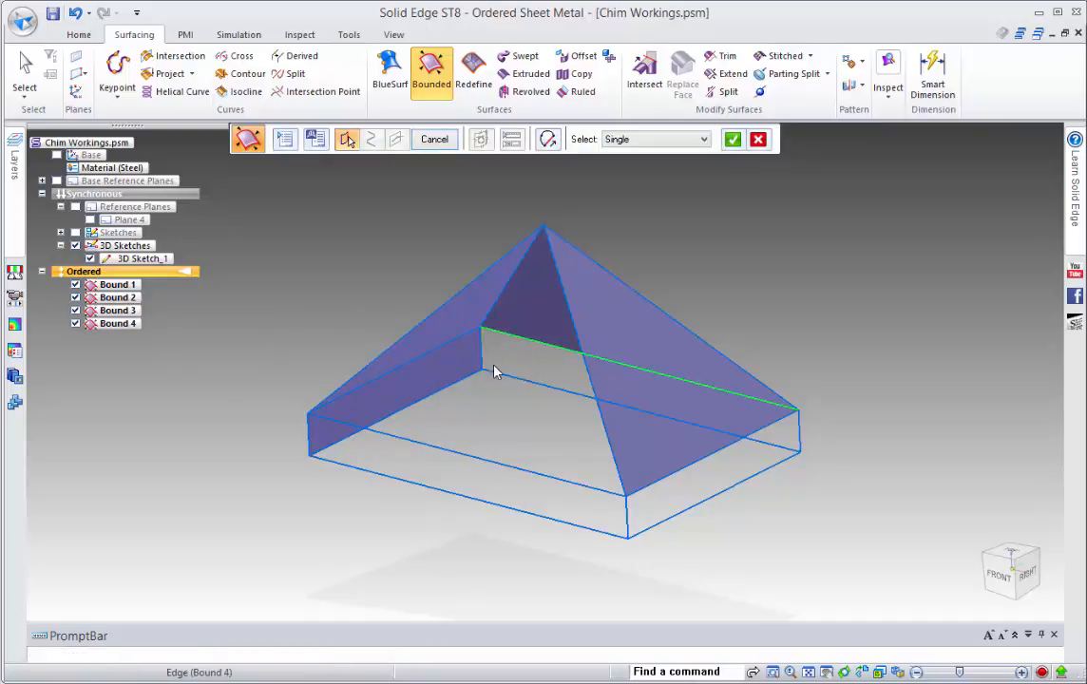
{"action": "left_click", "coordinate": [503, 380]}
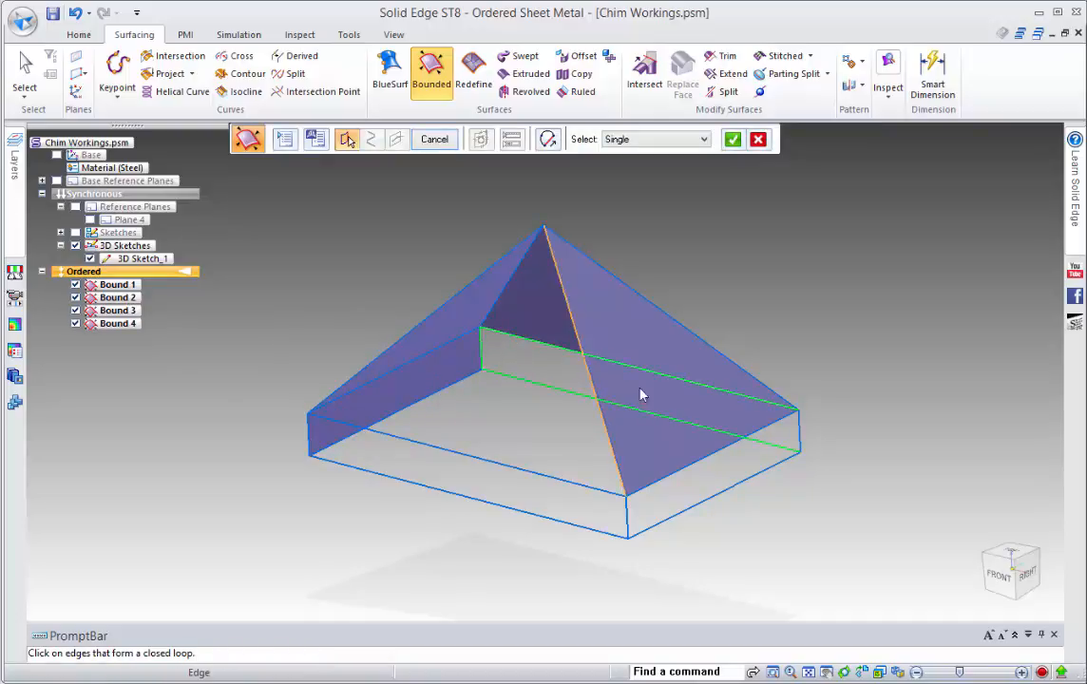
{"action": "left_click", "coordinate": [800, 433]}
{"action": "right_click", "coordinate": [807, 368]}
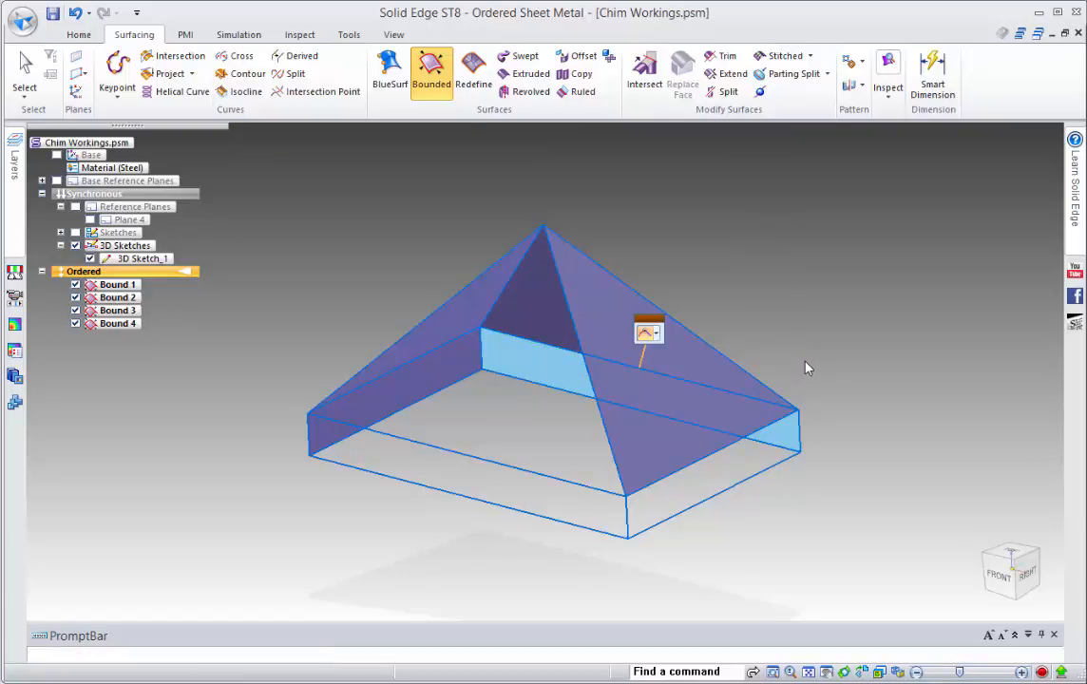
{"action": "right_click", "coordinate": [810, 366]}
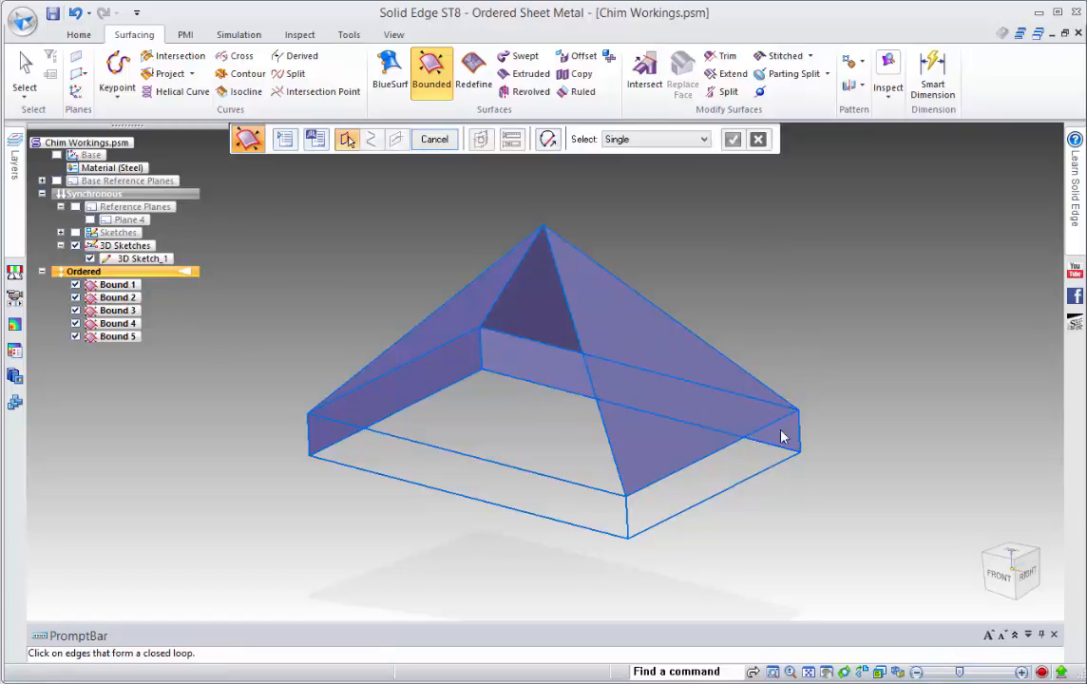
Create a bounded surface on the right vertical side of the base from its four rectangular edges
{"action": "left_click", "coordinate": [744, 437]}
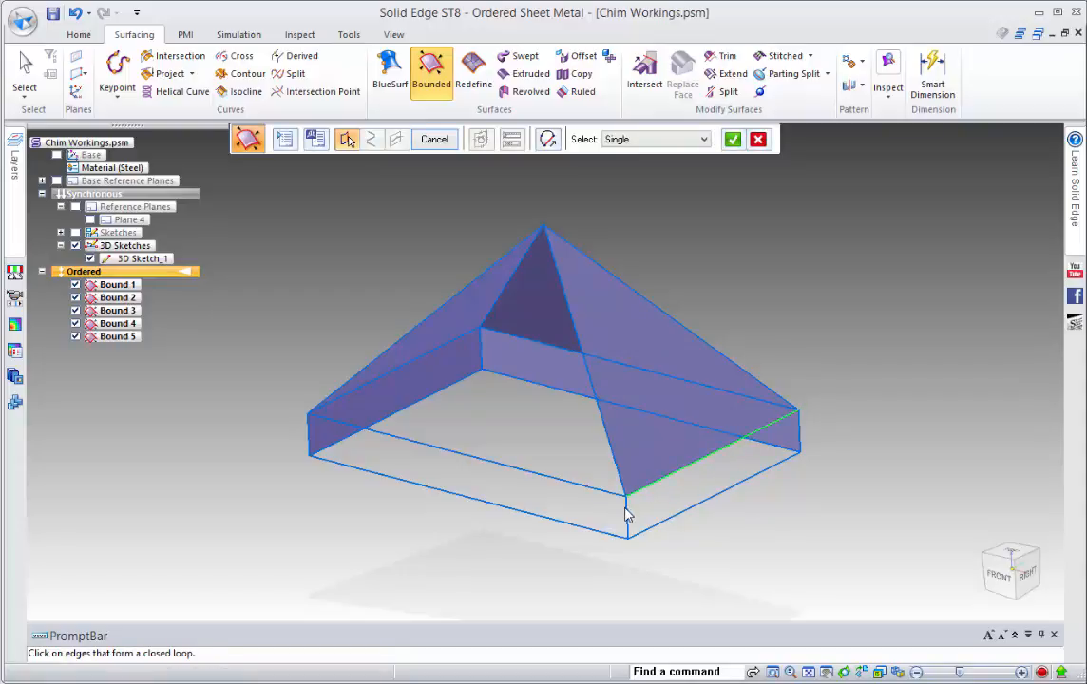
{"action": "left_click", "coordinate": [628, 511]}
{"action": "left_click", "coordinate": [693, 515]}
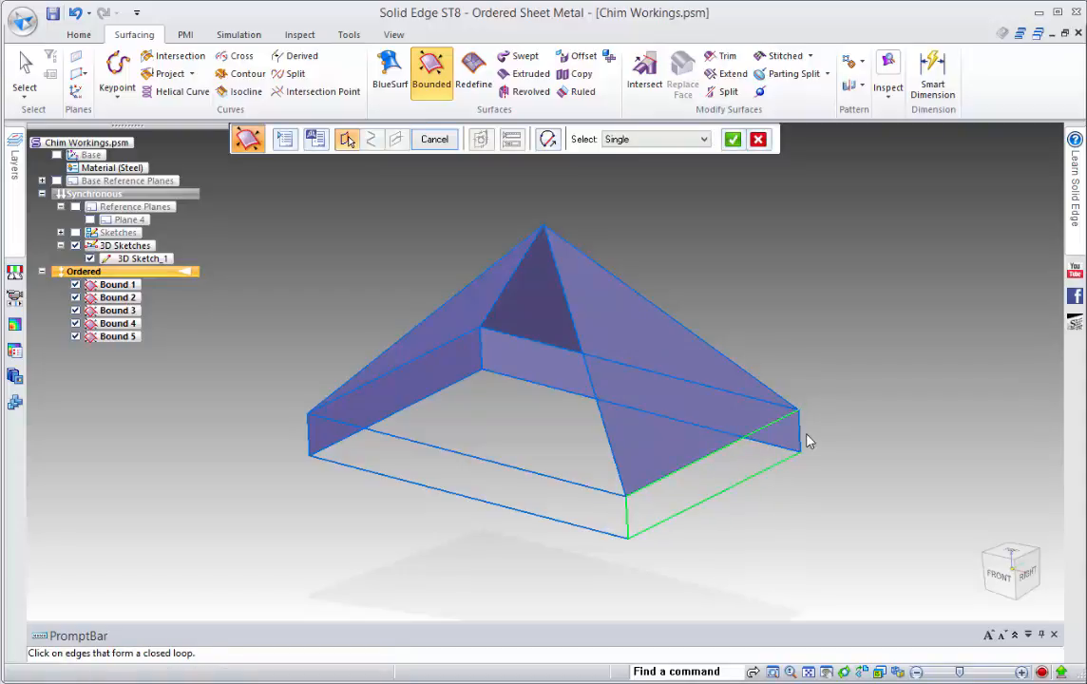
{"action": "left_click", "coordinate": [801, 436]}
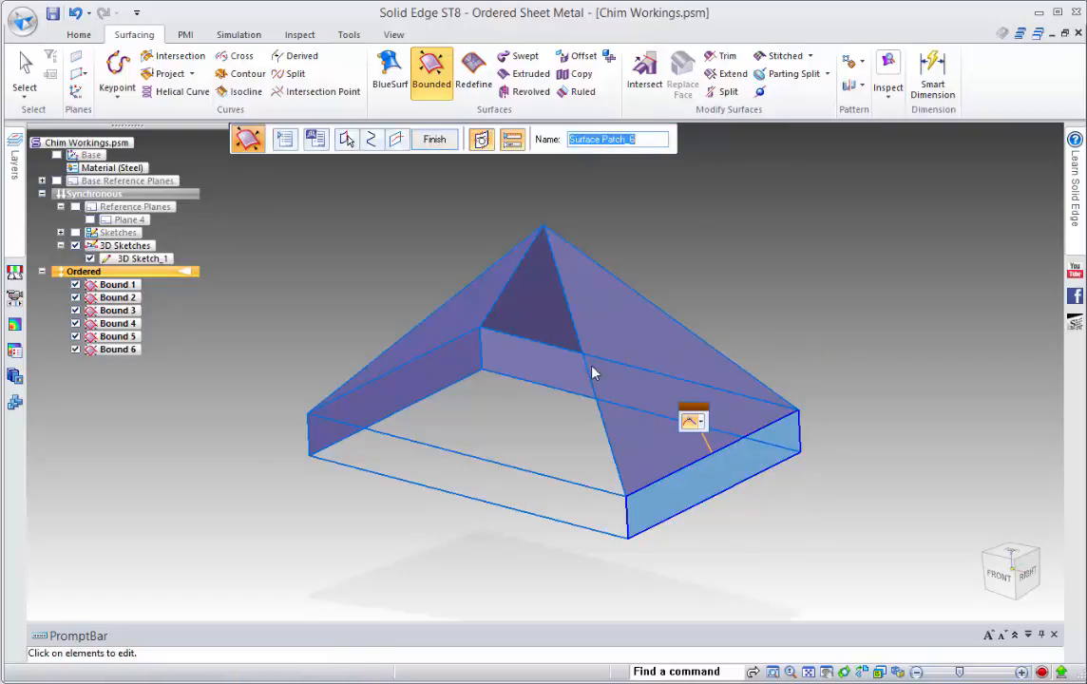
{"action": "right_click", "coordinate": [501, 409]}
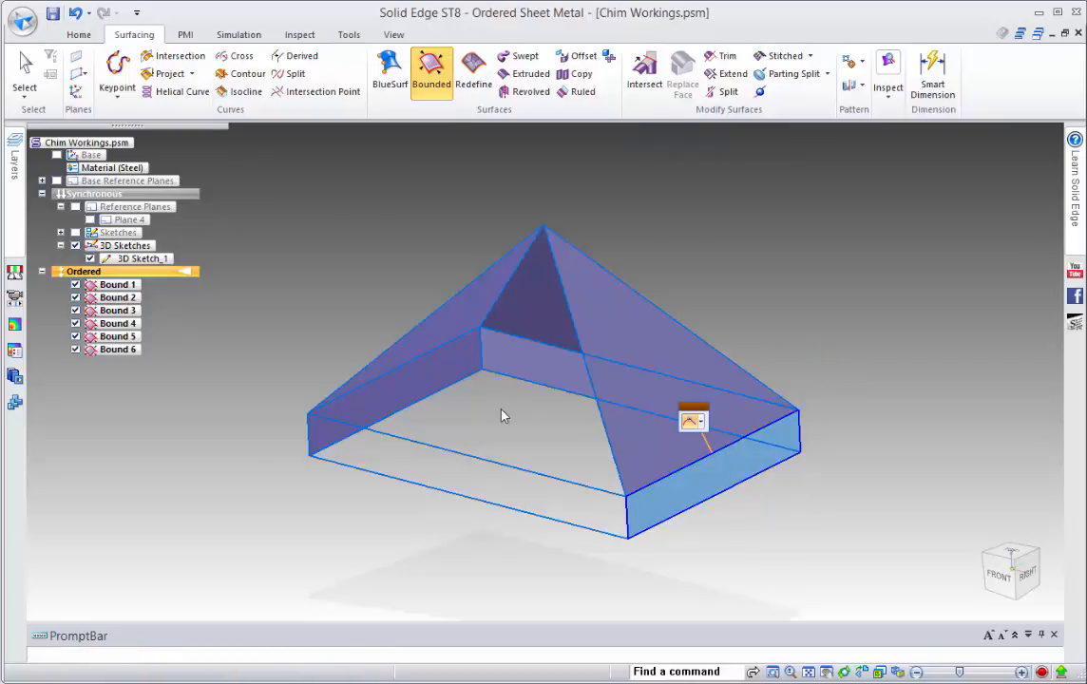
Create a bounded surface on the pyramid's front triangular face from its two sloping edges and base edge
{"action": "left_click", "coordinate": [443, 309]}
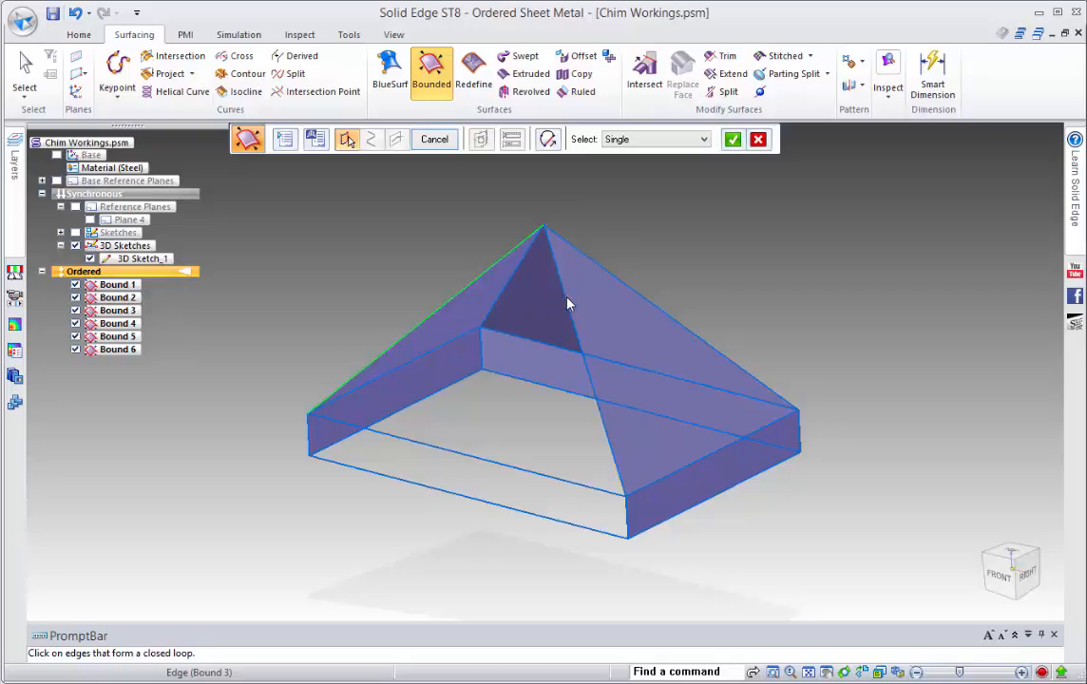
{"action": "left_click", "coordinate": [567, 301]}
{"action": "left_click", "coordinate": [460, 456]}
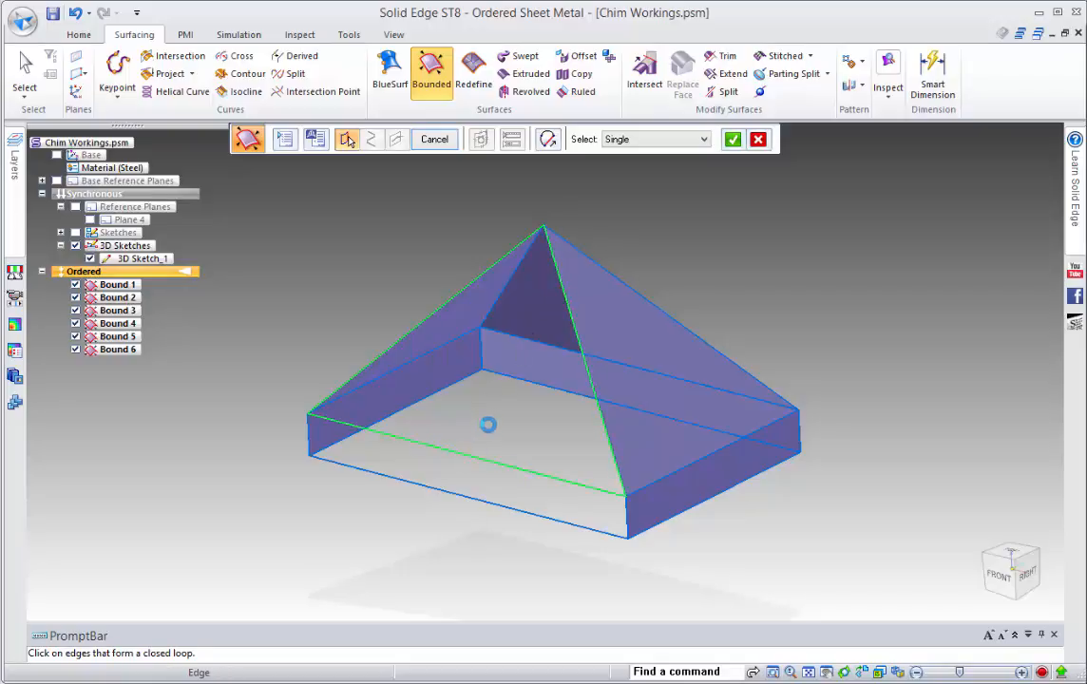
{"action": "right_click", "coordinate": [500, 415]}
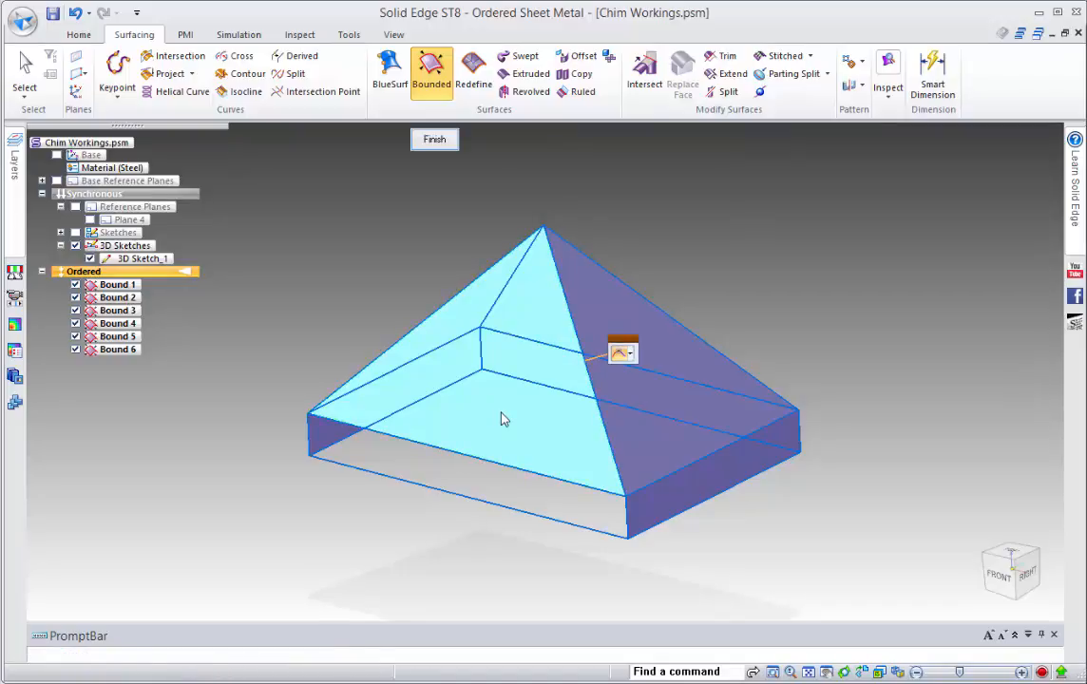
Create a bounded surface on the front vertical side of the base from its four rectangular edges
{"action": "left_click", "coordinate": [404, 439]}
{"action": "left_click", "coordinate": [310, 438]}
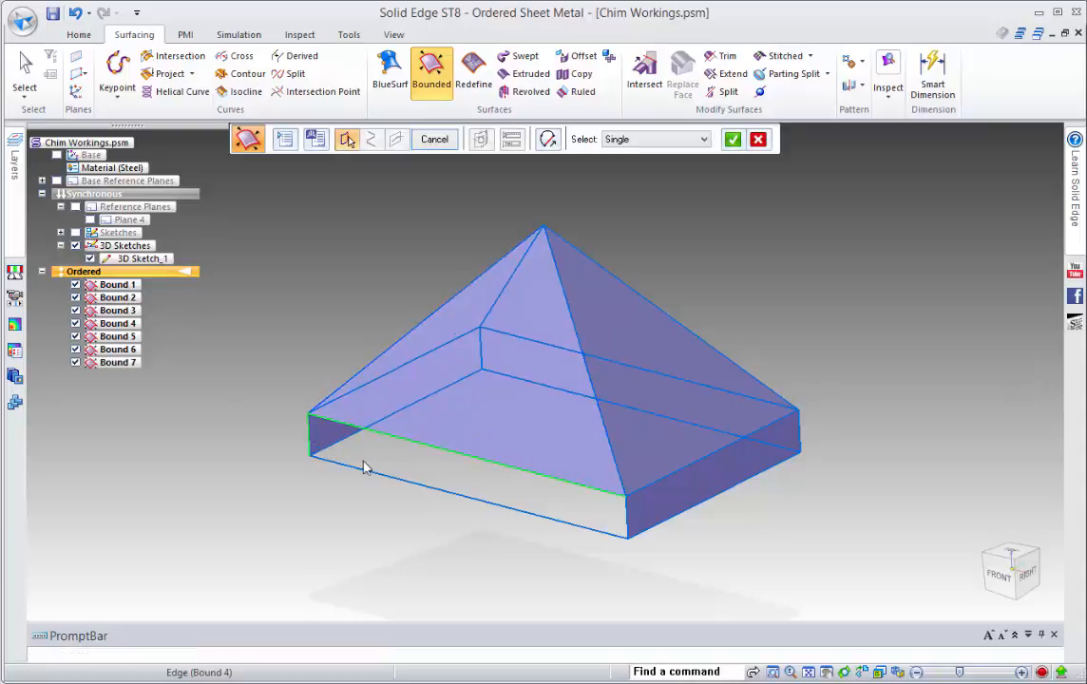
{"action": "left_click", "coordinate": [418, 484]}
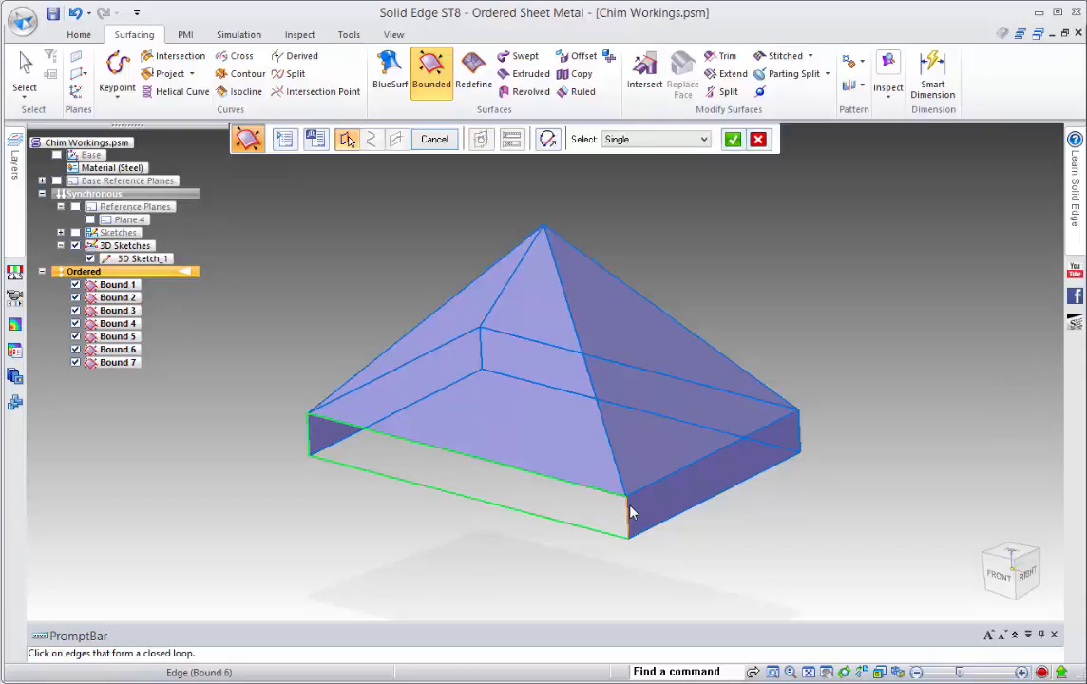
{"action": "left_click", "coordinate": [629, 511]}
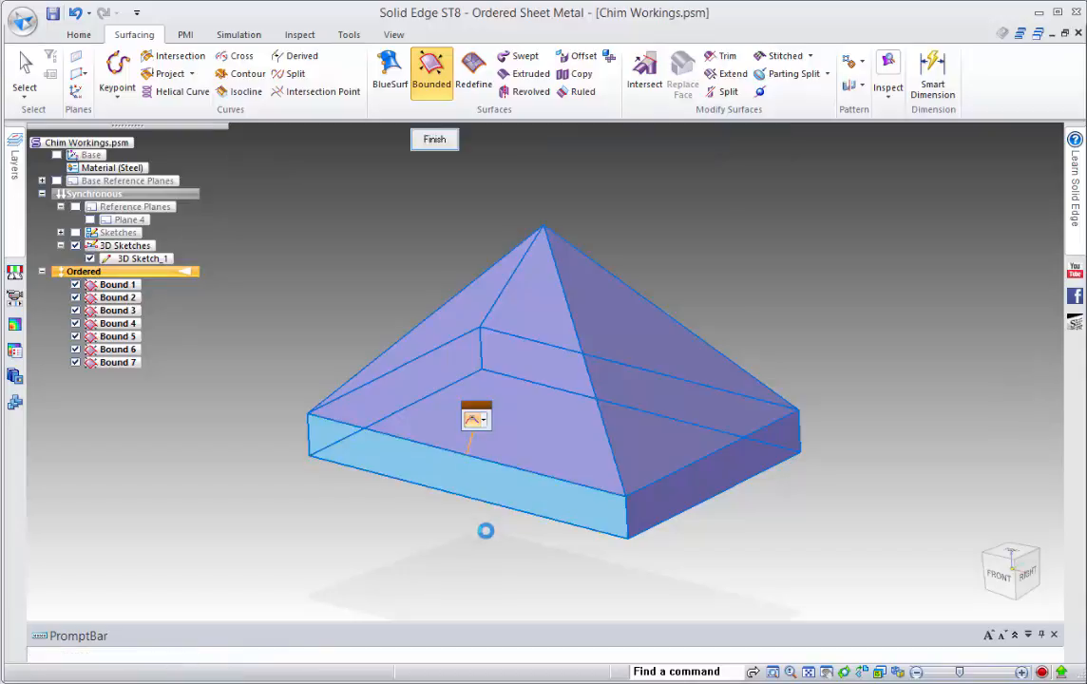
{"action": "right_click", "coordinate": [487, 532]}
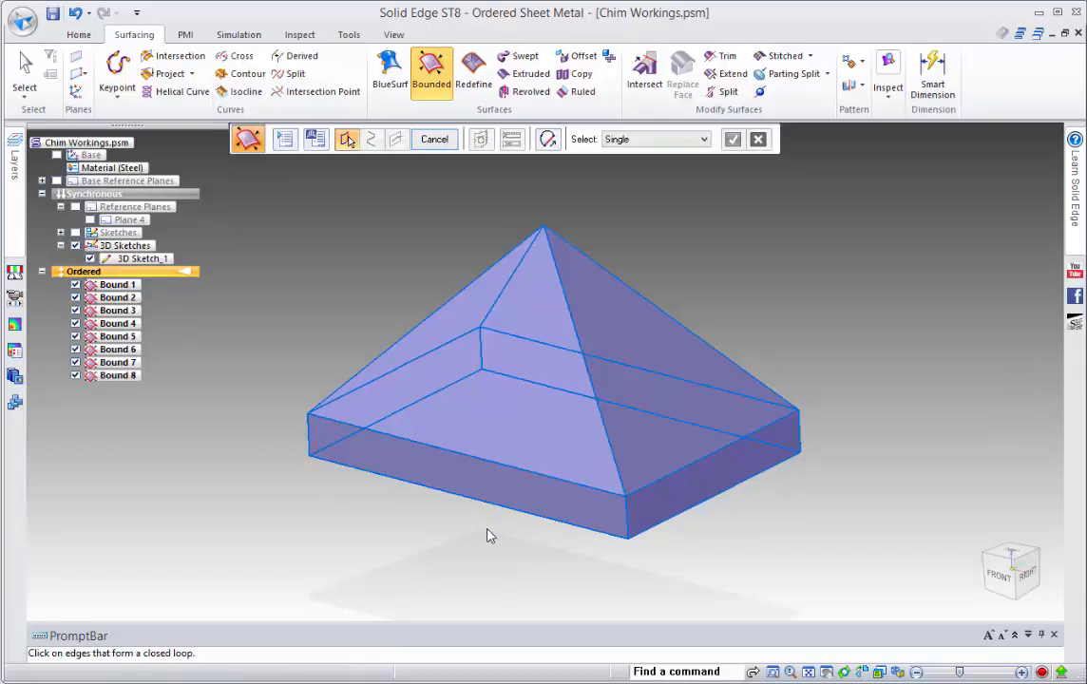
Close the underside of the base with a bounded surface from the four lowest edges
{"action": "left_click", "coordinate": [488, 501]}
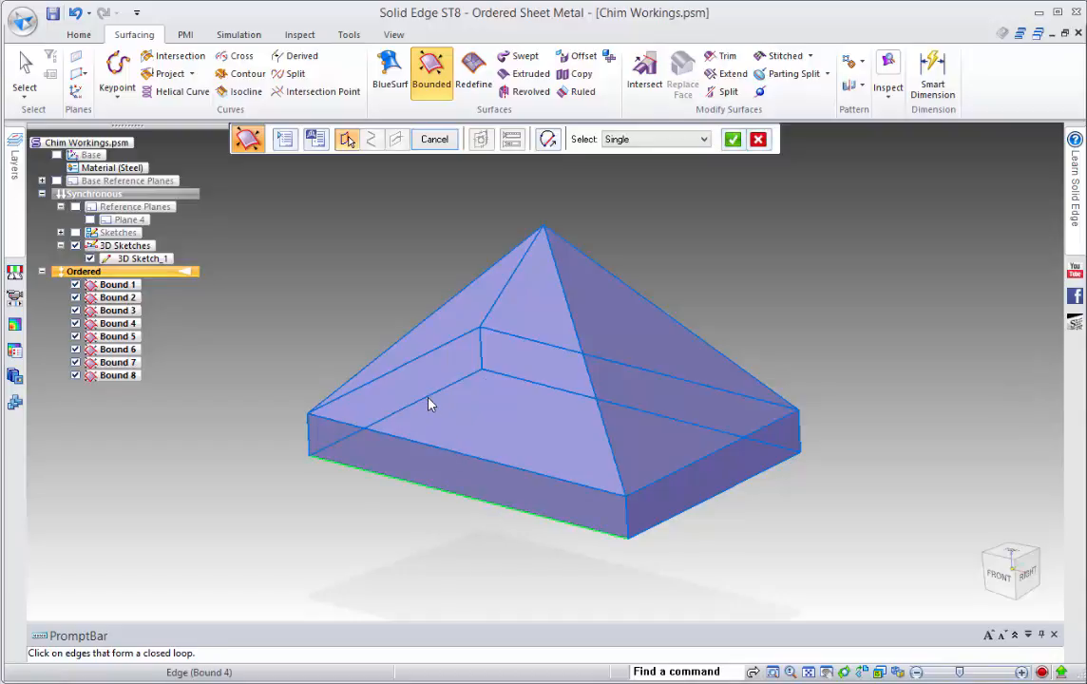
{"action": "left_click", "coordinate": [430, 397]}
{"action": "left_click", "coordinate": [514, 383]}
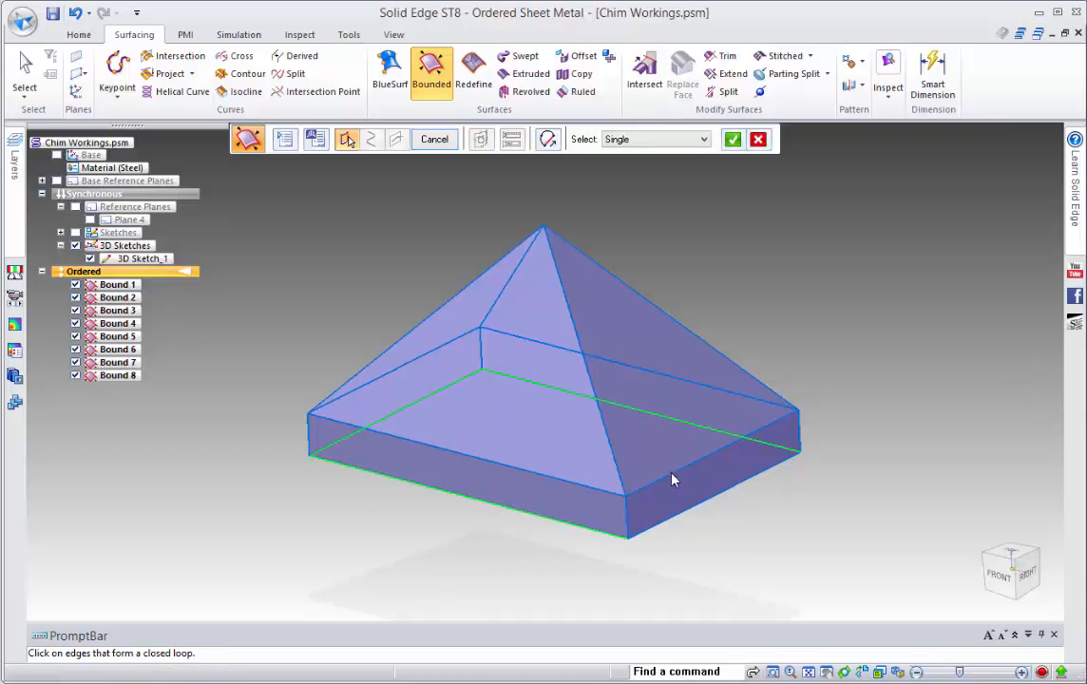
{"action": "left_click", "coordinate": [722, 503]}
{"action": "right_click", "coordinate": [783, 508]}
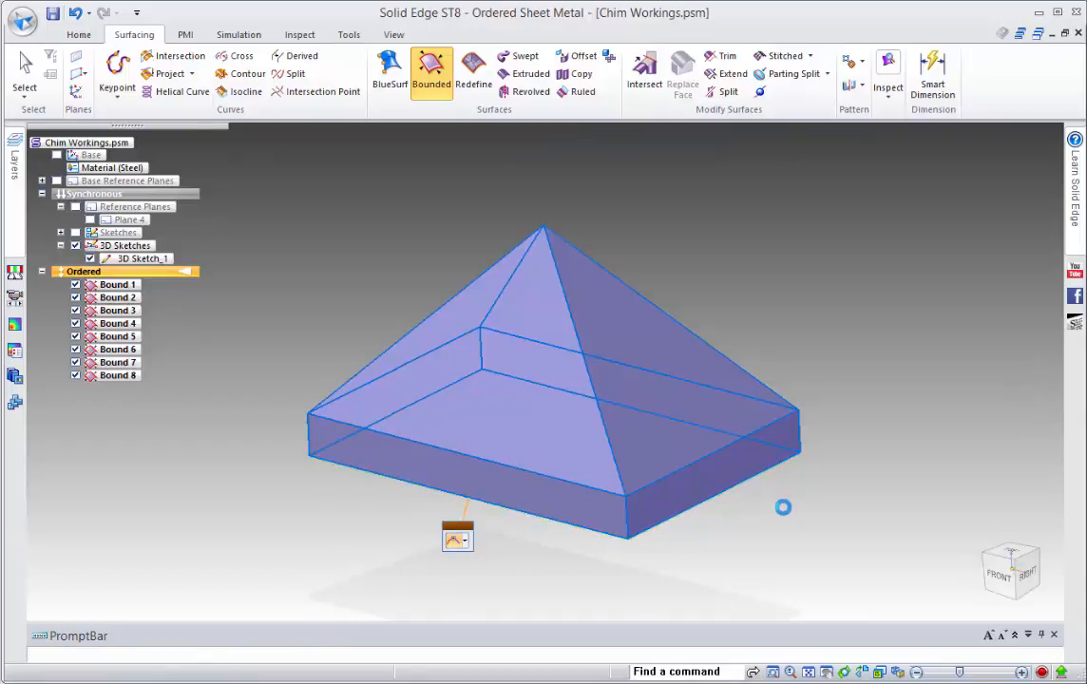
{"action": "right_click", "coordinate": [783, 507]}
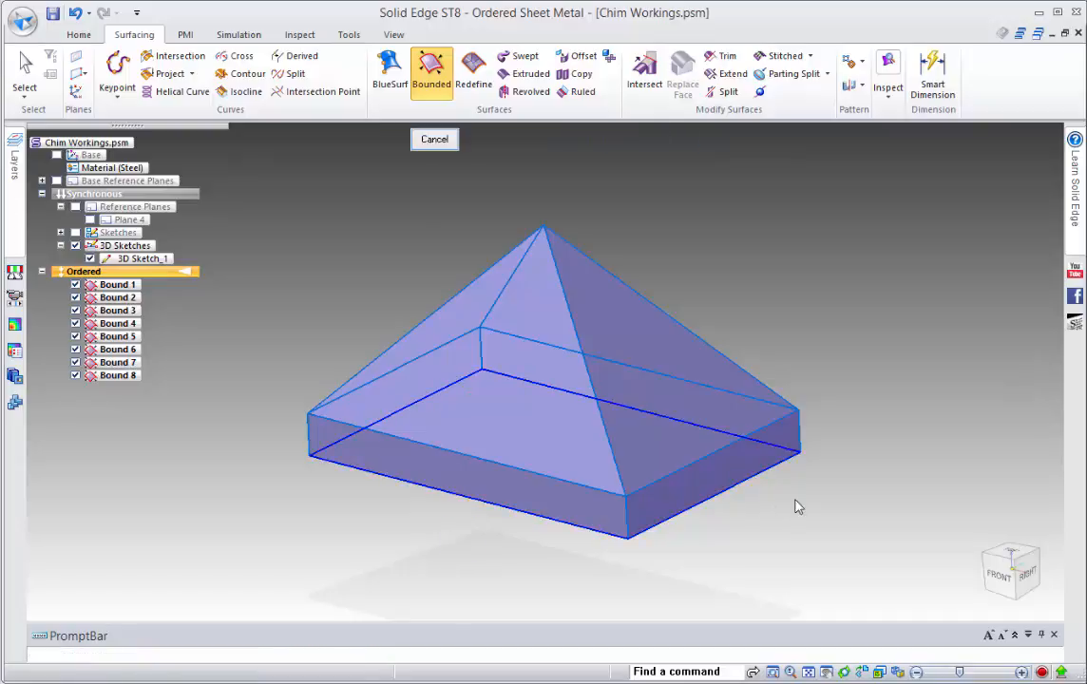
Stitch all nine bounded surfaces together with the default tolerance and make the resulting solid body the part's base feature
{"action": "left_click", "coordinate": [781, 55]}
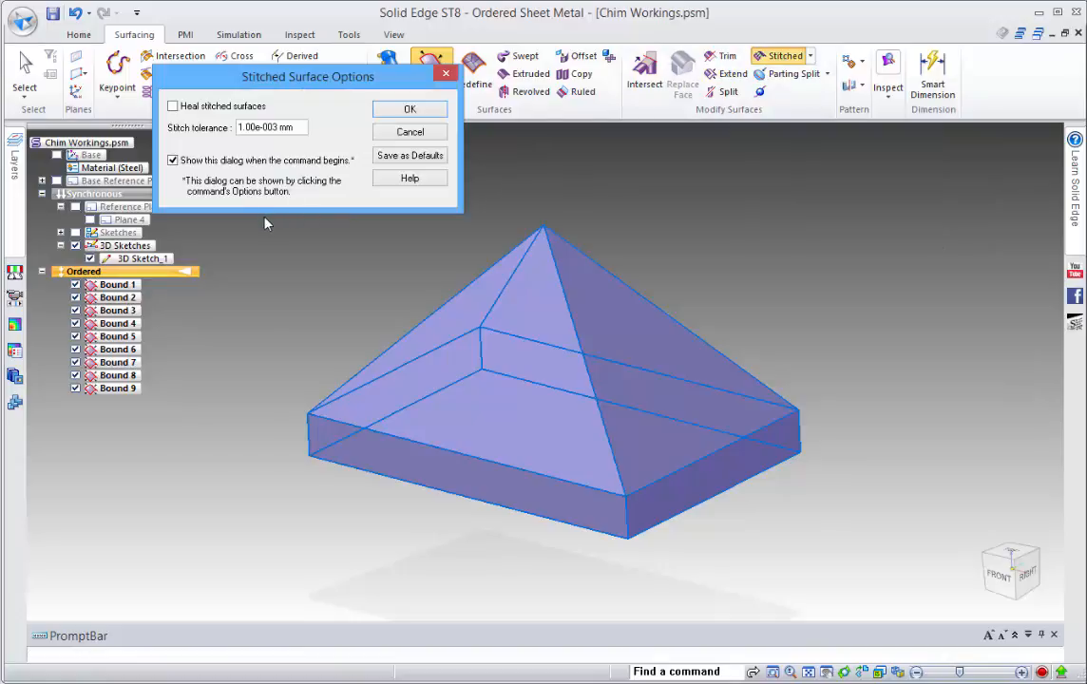
{"action": "left_click", "coordinate": [401, 106]}
{"action": "left_click_drag", "start_coordinate": [259, 177], "coordinate": [878, 571]}
{"action": "right_click", "coordinate": [860, 372]}
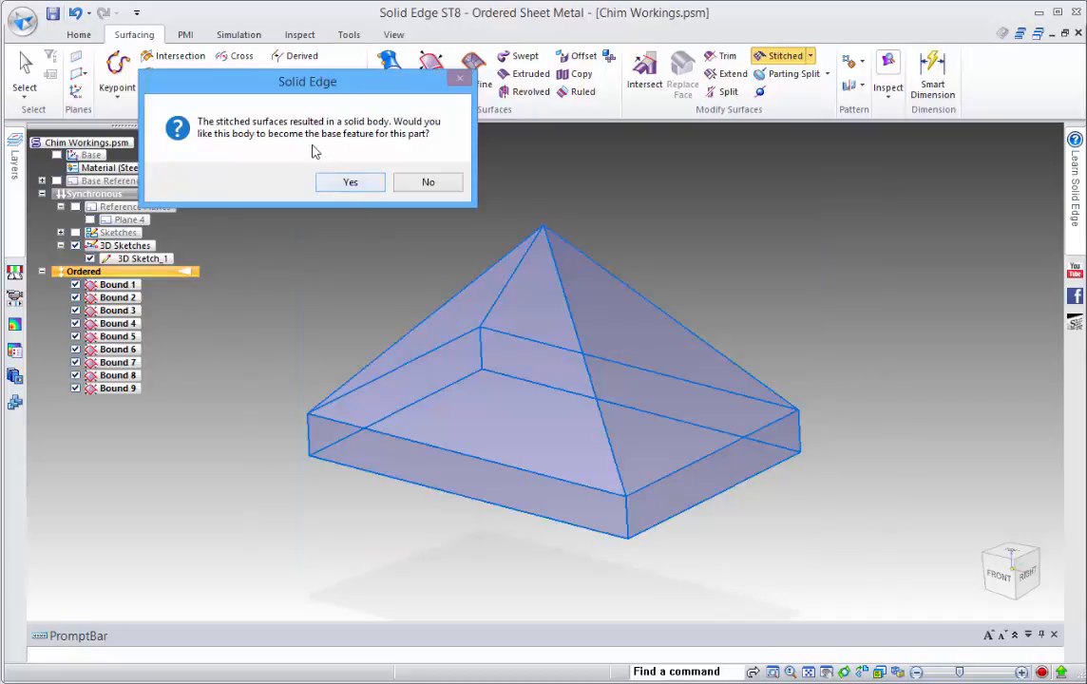
{"action": "left_click", "coordinate": [349, 183]}
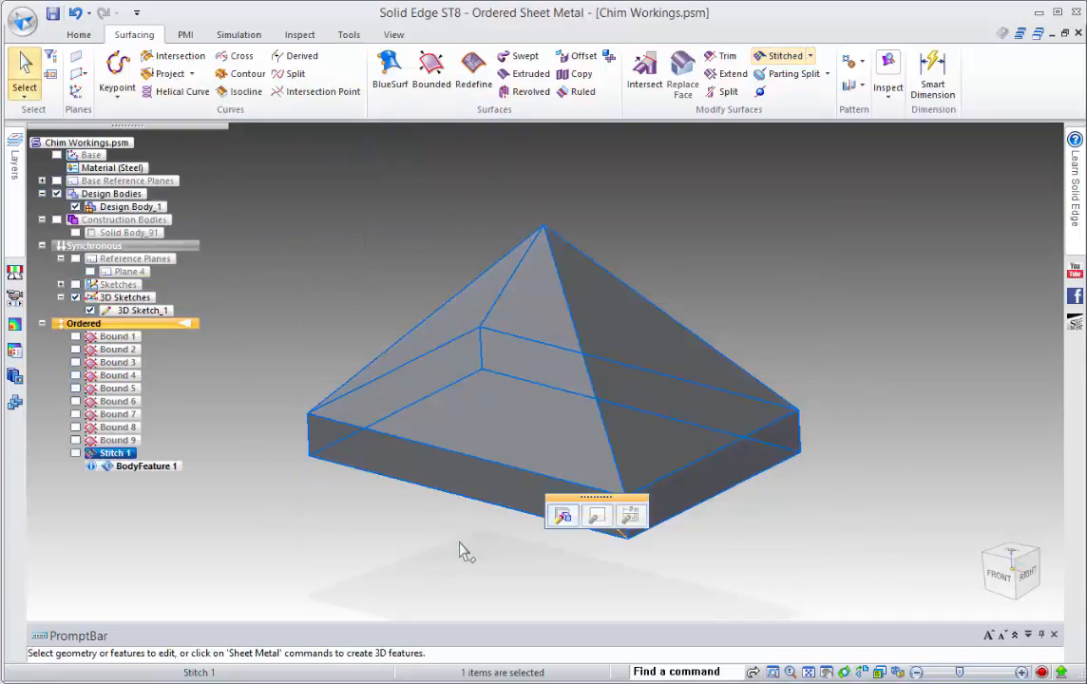
Set up a Part to Sheet Metal conversion with bends along the base's vertical corner edges and the edges joining its walls to the pyramid faces
{"action": "right_click", "coordinate": [461, 548]}
{"action": "left_click", "coordinate": [460, 542]}
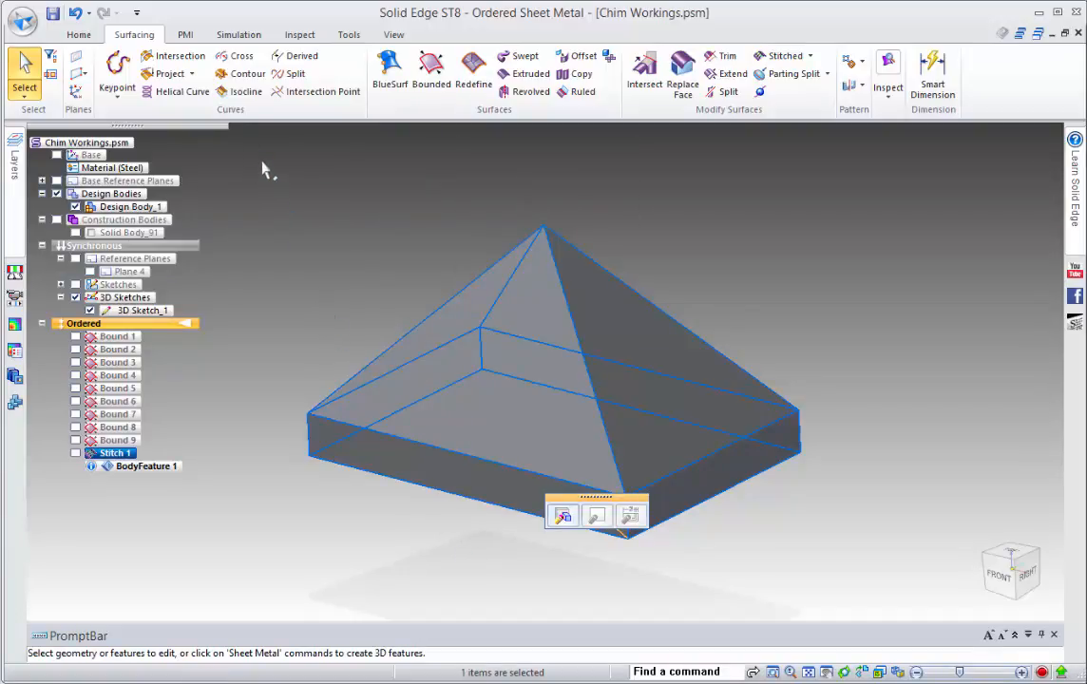
{"action": "left_click", "coordinate": [82, 38]}
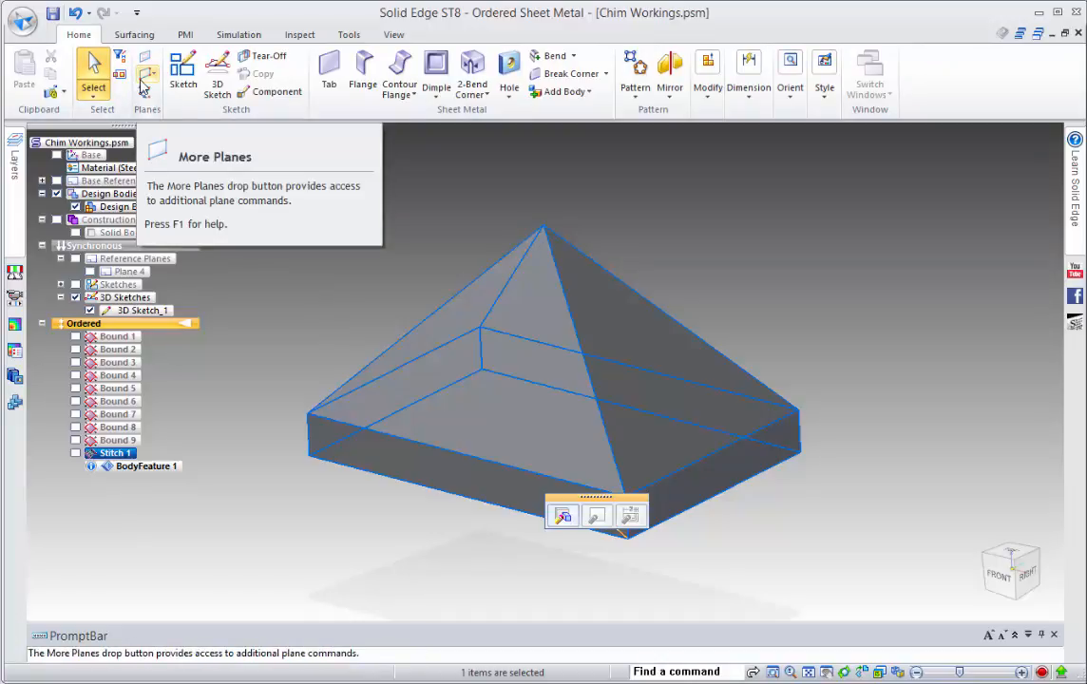
{"action": "left_click", "coordinate": [352, 36]}
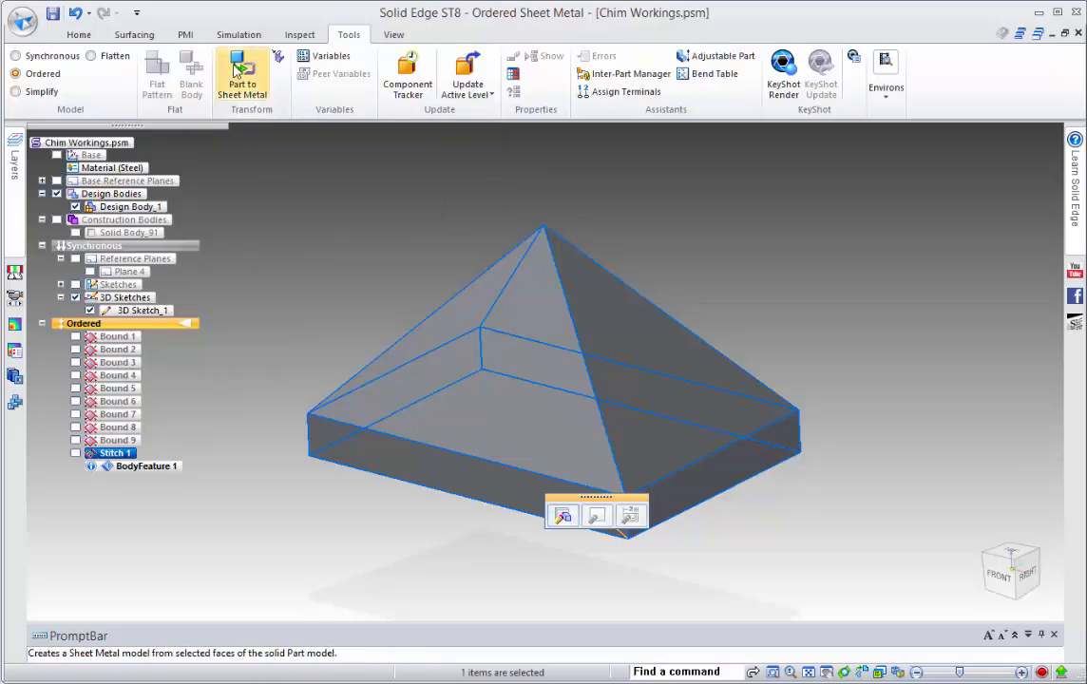
{"action": "left_click", "coordinate": [242, 71]}
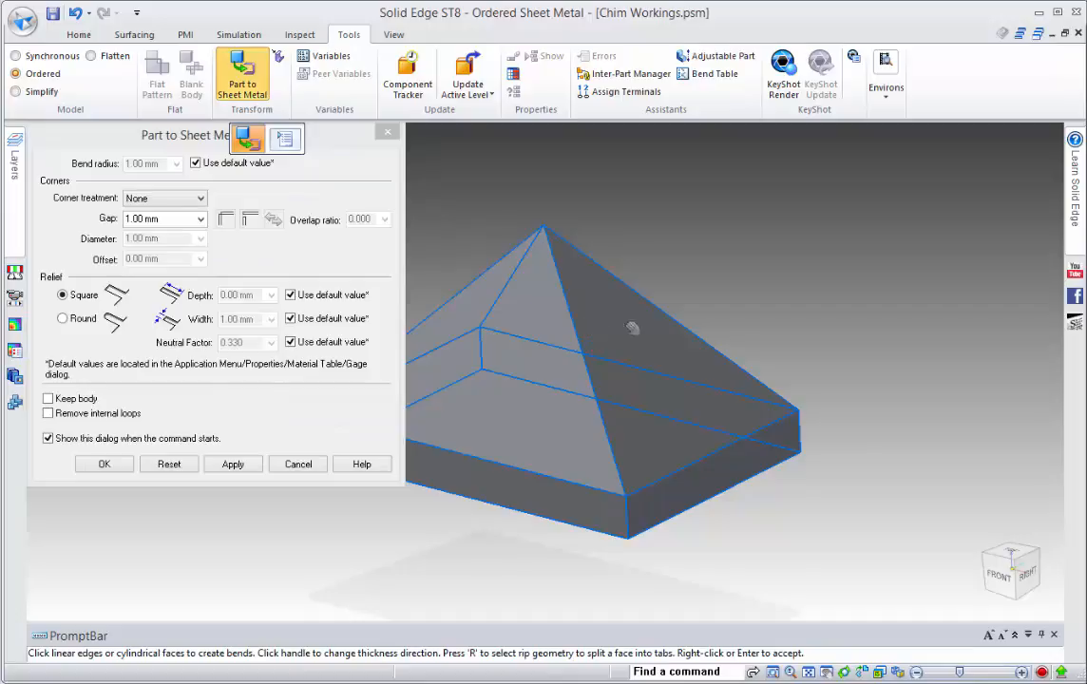
{"action": "middle_click_drag", "start_coordinate": [631, 323], "coordinate": [747, 325], "text": "shift"}
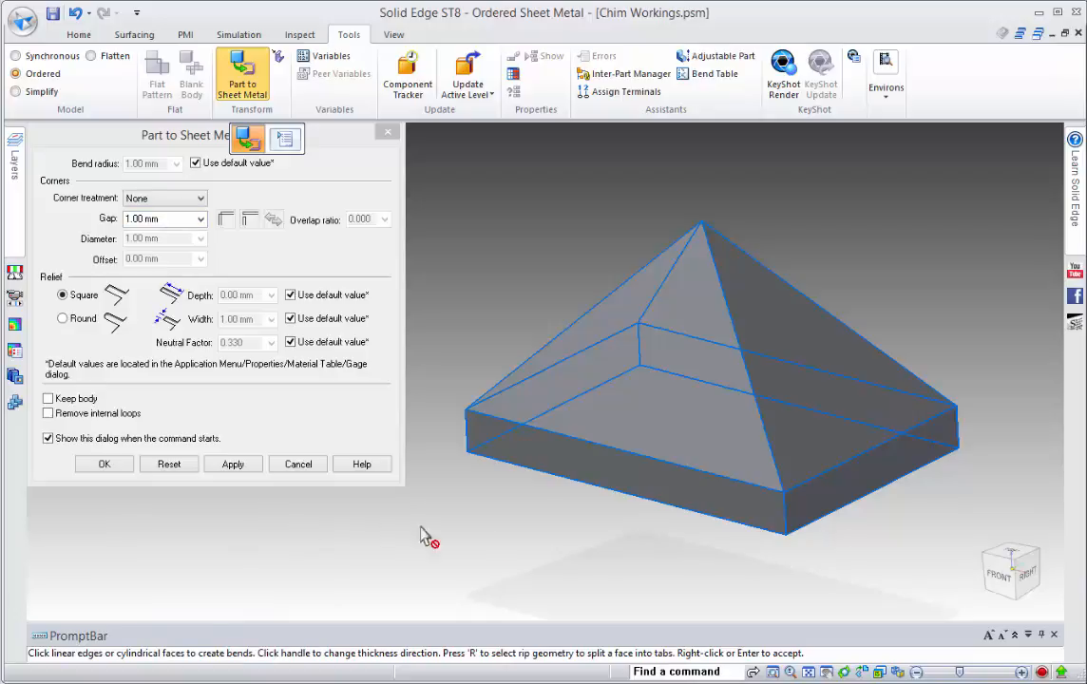
{"action": "left_click", "coordinate": [785, 521]}
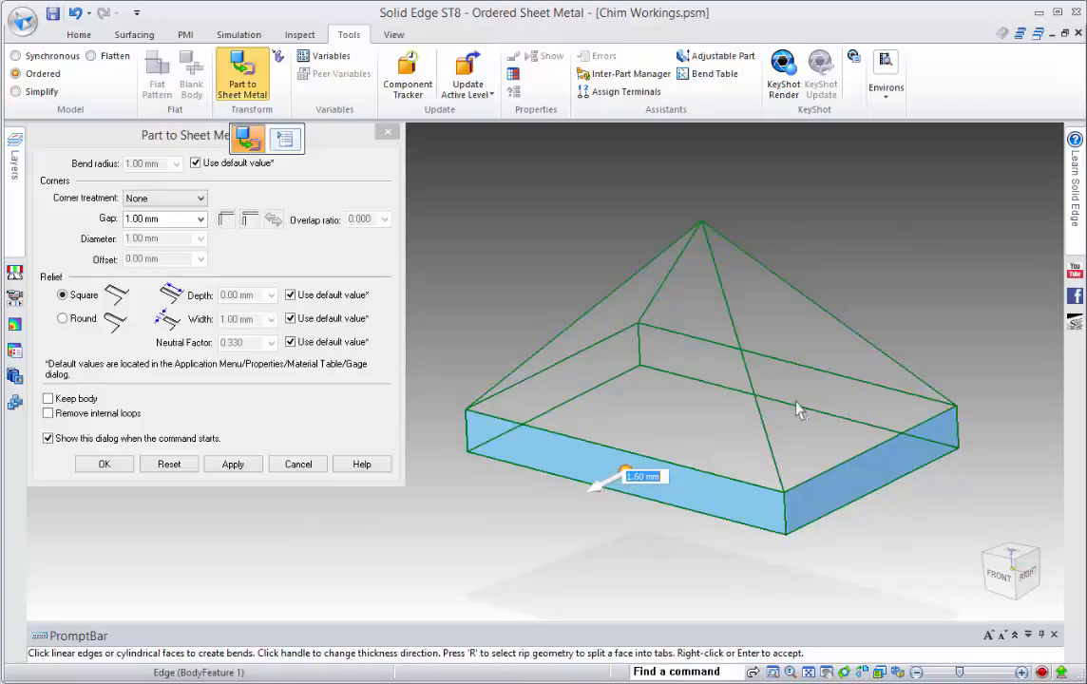
{"action": "left_click", "coordinate": [638, 352]}
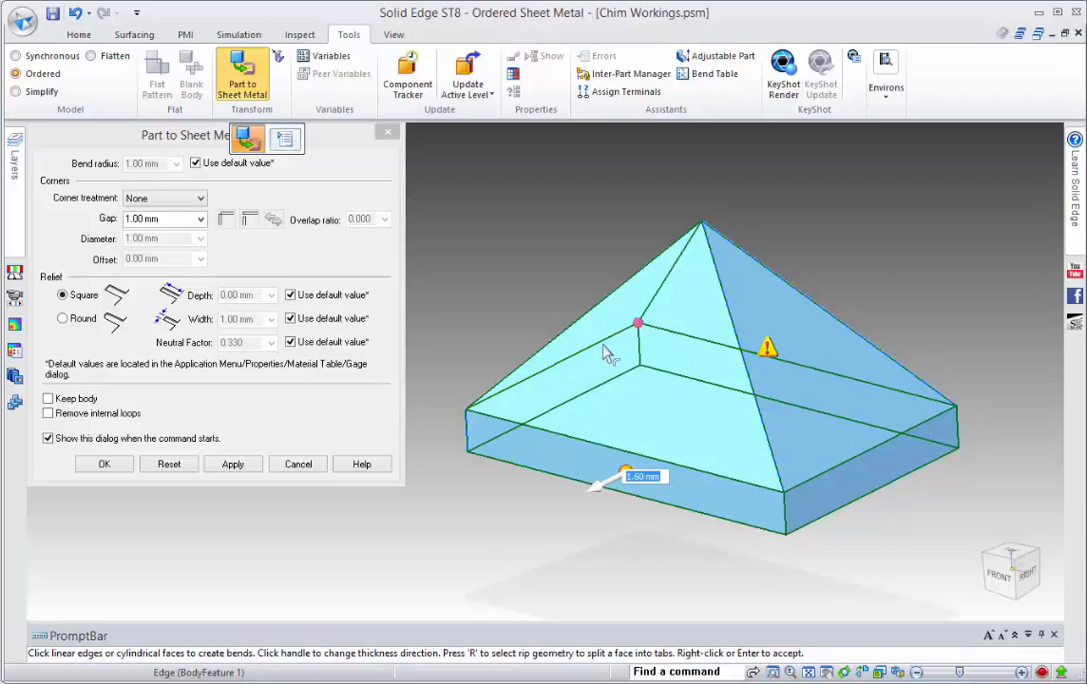
Flip the 1.60 mm material thickness to the inside of the body and accept the sheet metal conversion
{"action": "left_click", "coordinate": [608, 489]}
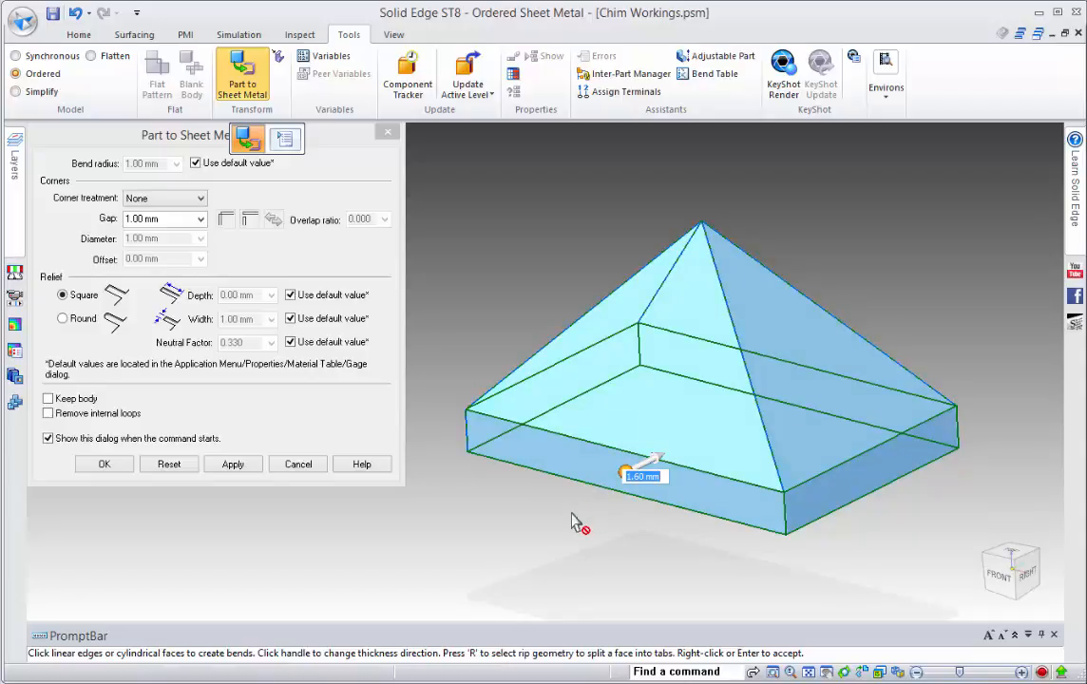
{"action": "right_click", "coordinate": [575, 522]}
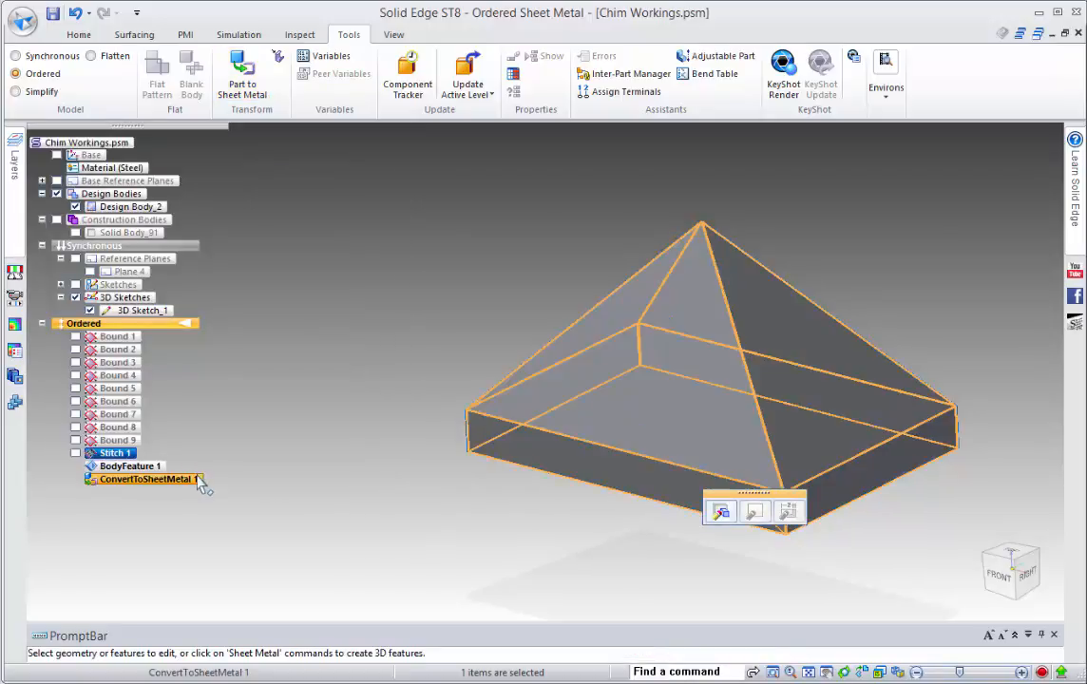
{"action": "middle_click_drag", "start_coordinate": [377, 529], "coordinate": [411, 507]}
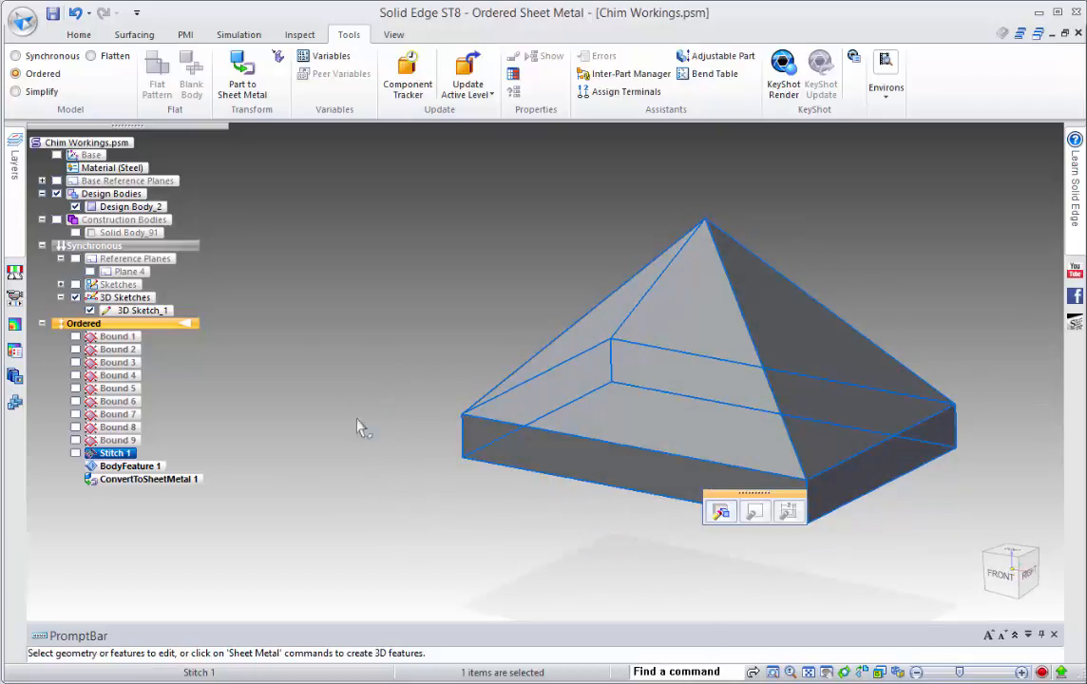
Create a flat pattern of the cap with the base's front wall as the upward face and fit it in the view
{"action": "left_click", "coordinate": [90, 55]}
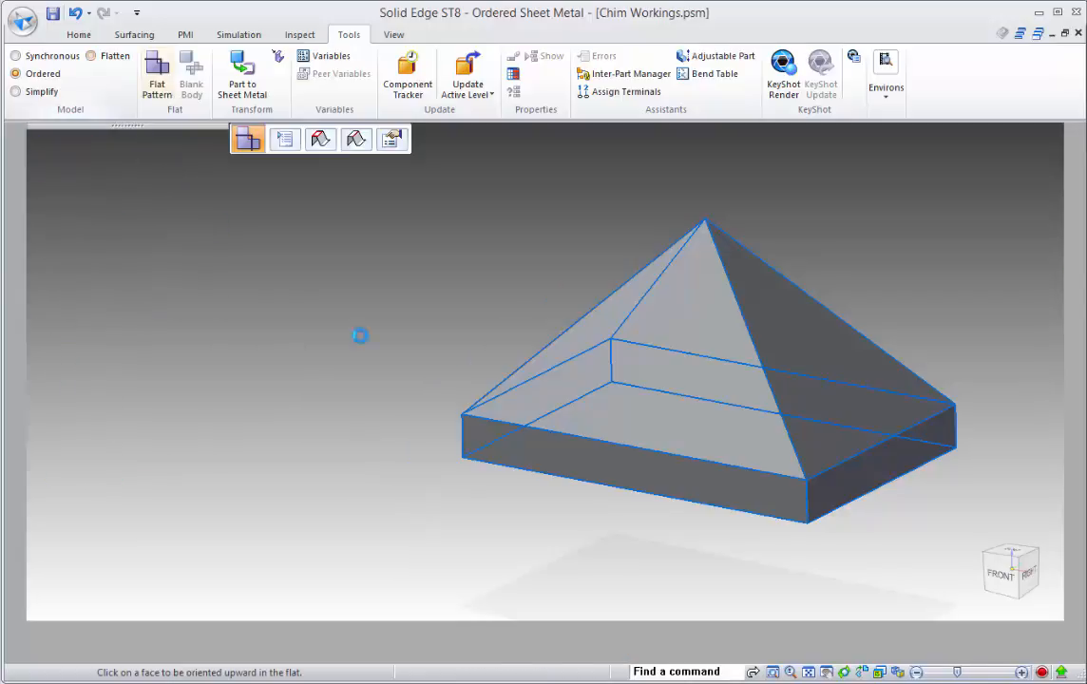
{"action": "left_click", "coordinate": [582, 461]}
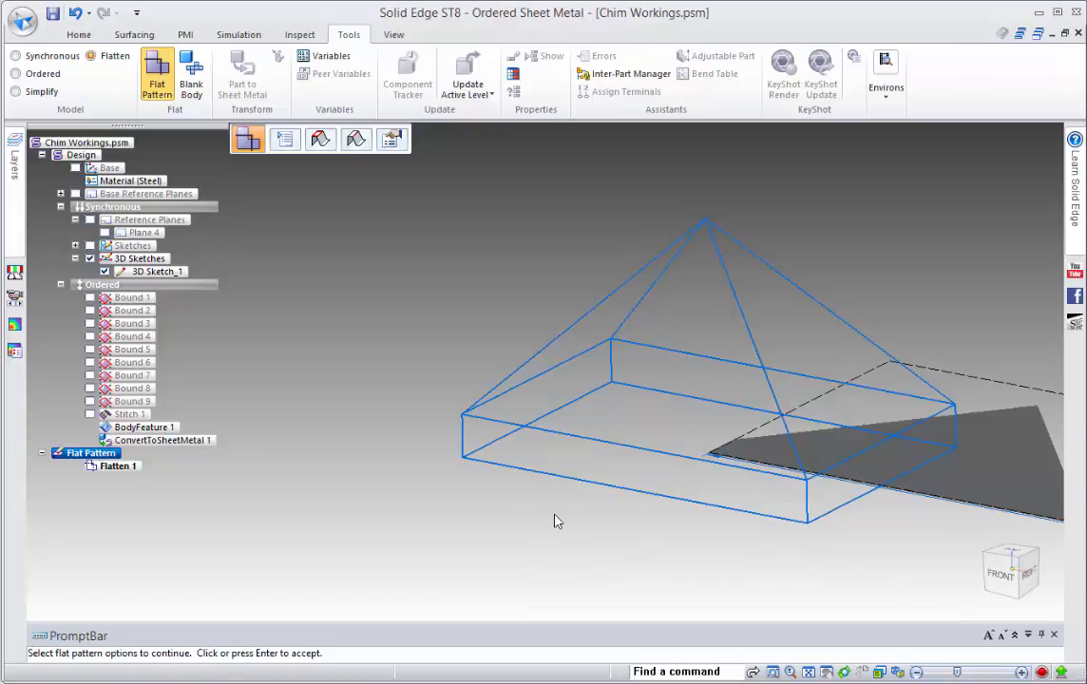
{"action": "left_click", "coordinate": [807, 672]}
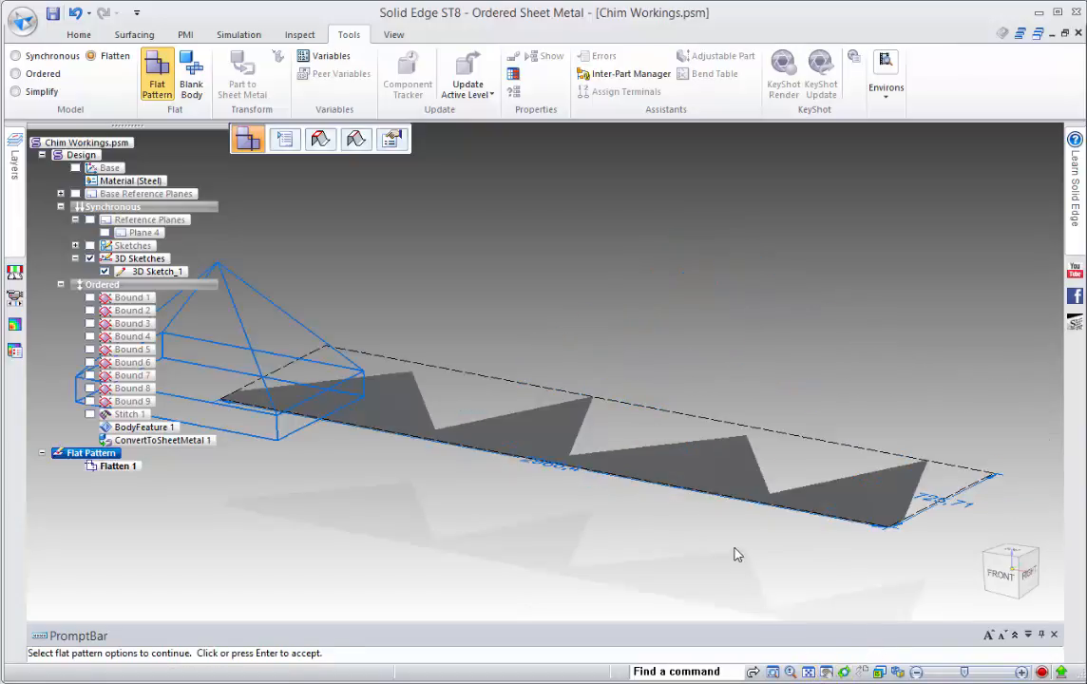